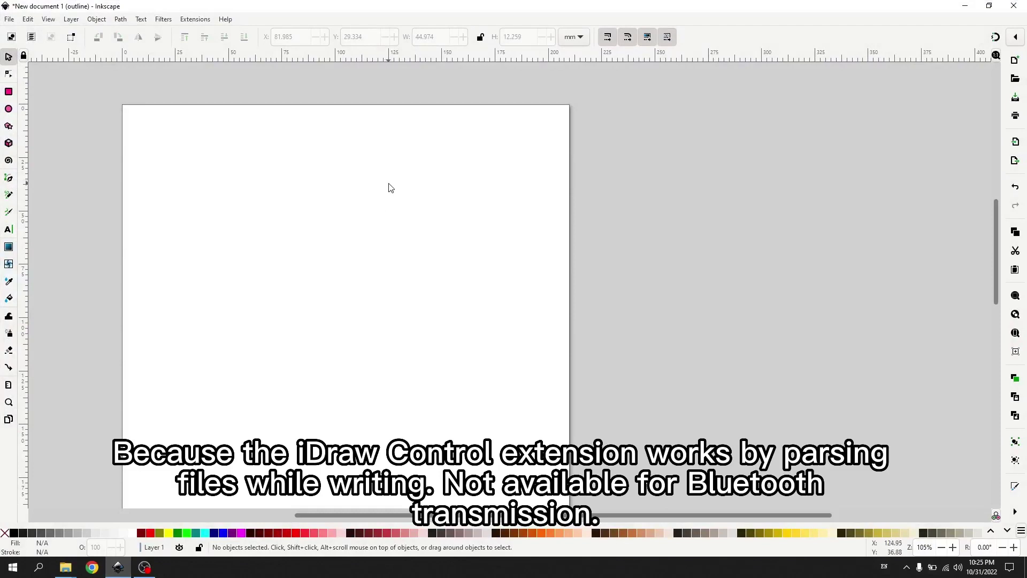
- Add the text 'iDraw' to the Inkscape page, correcting the mistyped letters
scroll(388, 188, down, 2)
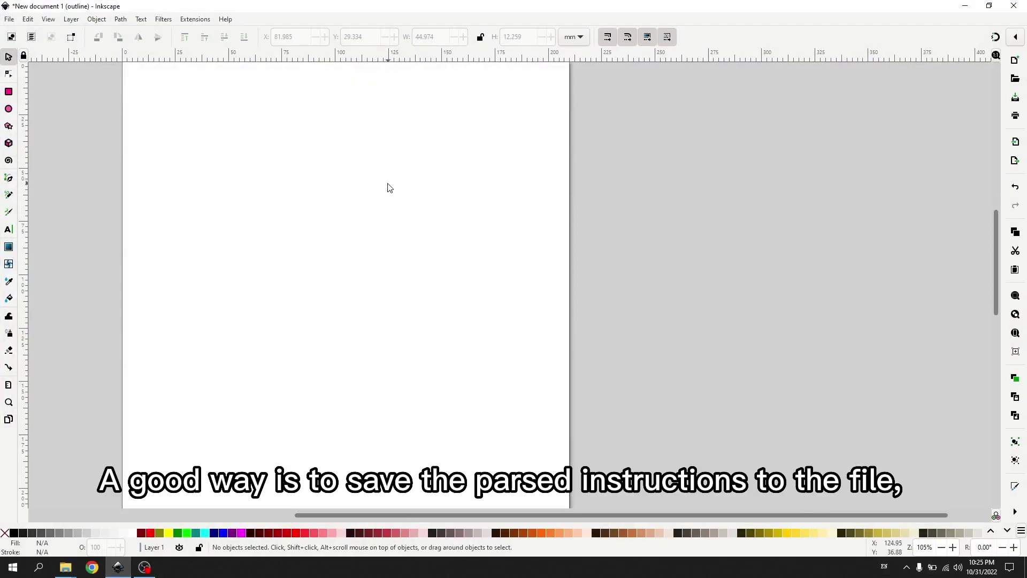
key(ctrl)
ctrl+scroll(366, 201, down, 1)
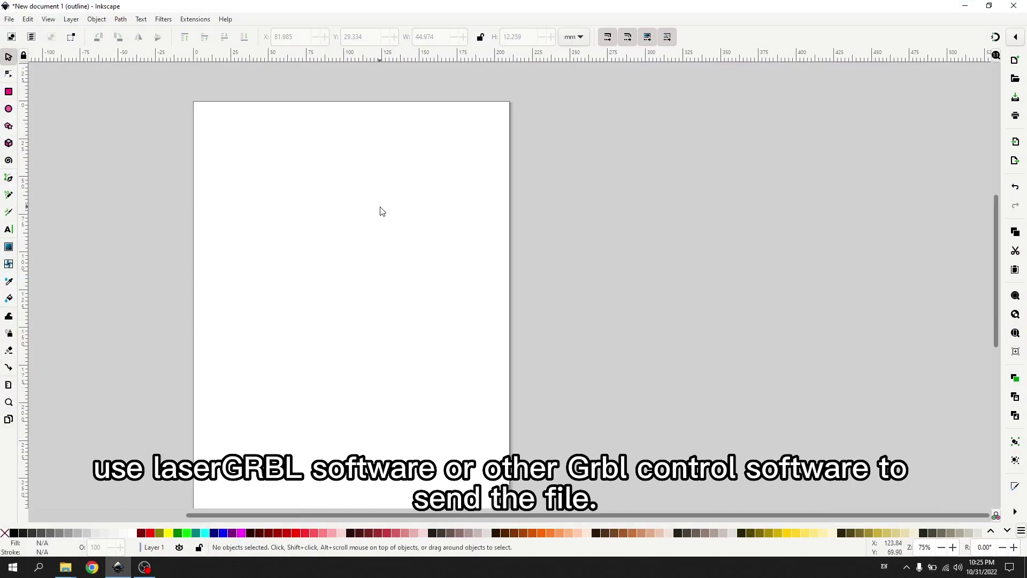
middle_drag(376, 195, 354, 173)
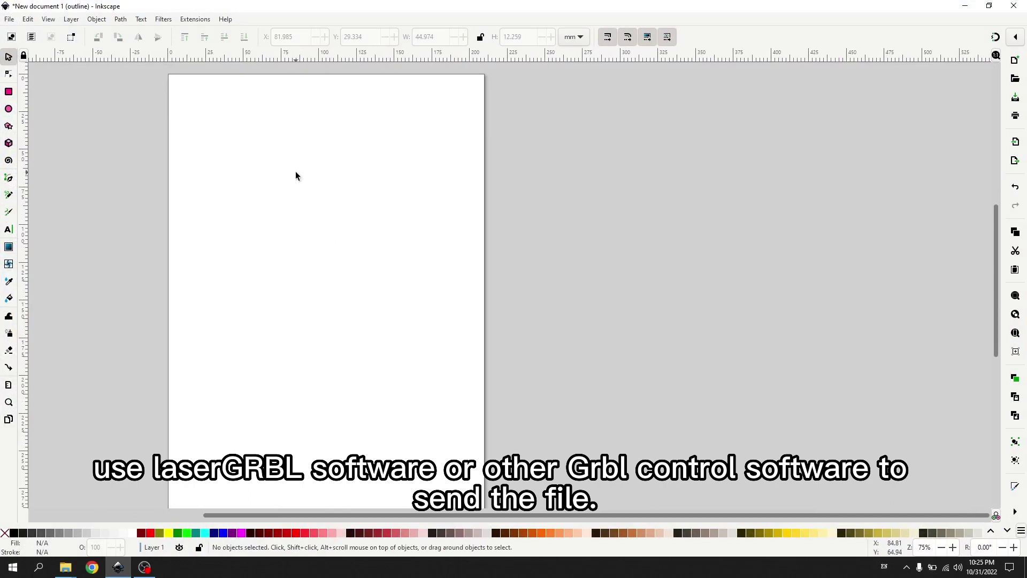
click(9, 229)
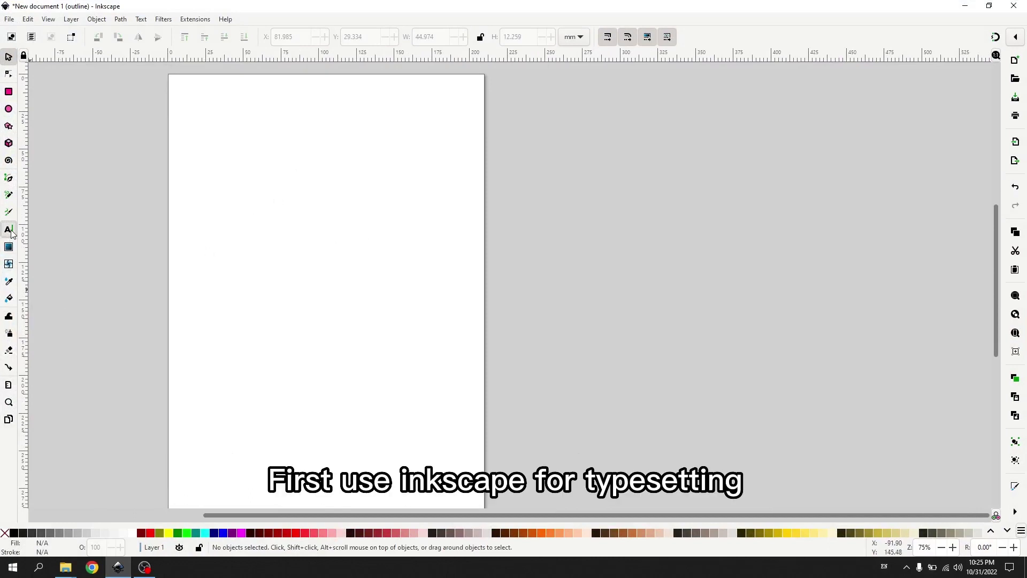
click(286, 160)
text(idd)
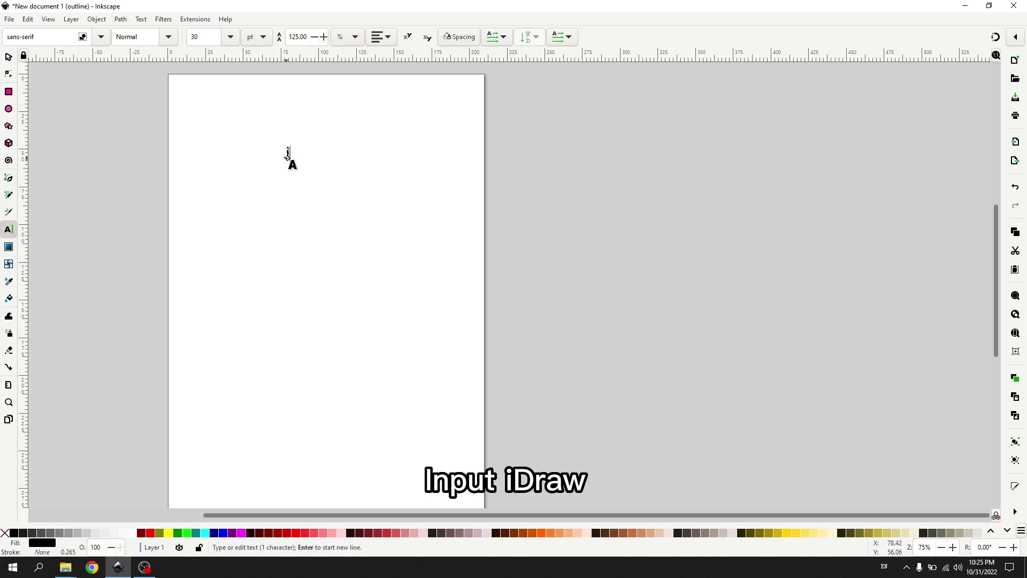
key(BackSpace)
key(BackSpace)
text(Draw)
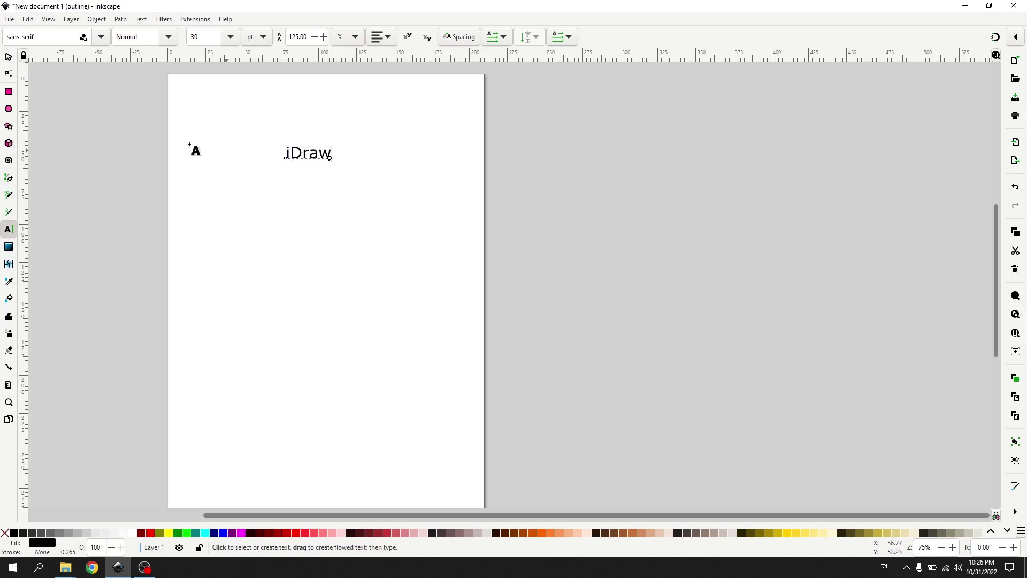
- Enlarge the iDraw text to about 71 mm wide and convert it to outline paths
click(8, 56)
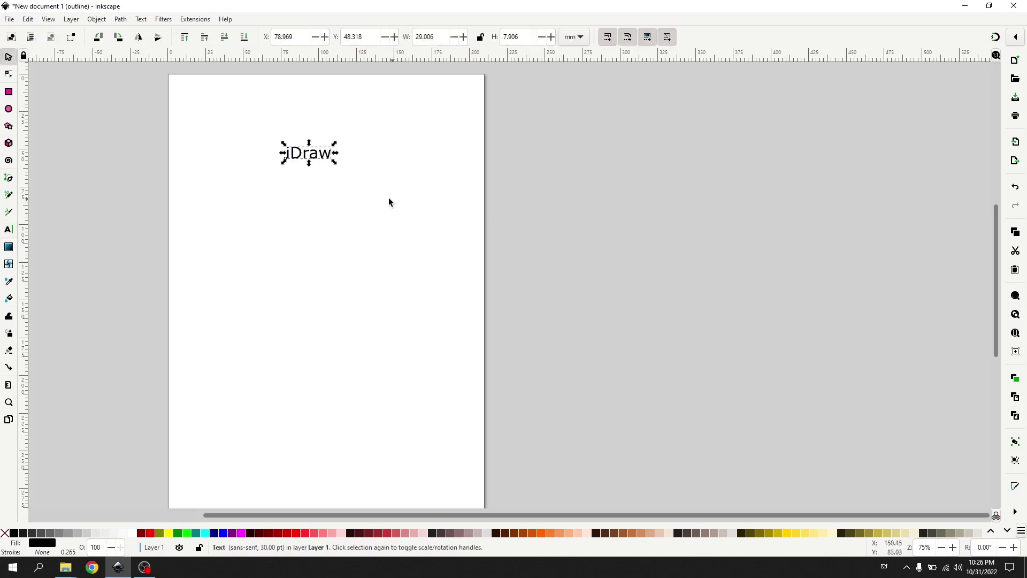
drag(334, 161, 398, 204)
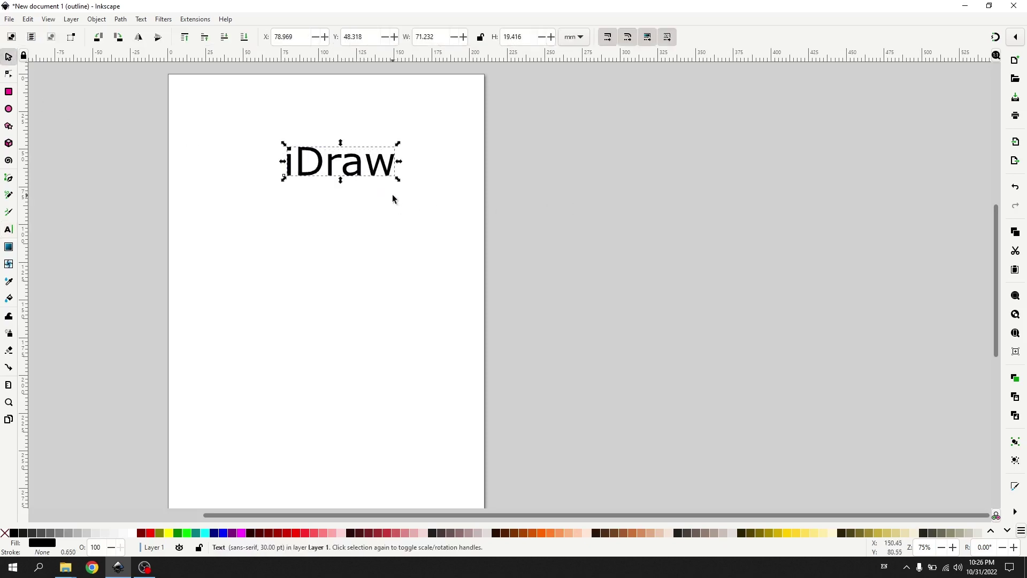
click(121, 20)
click(145, 38)
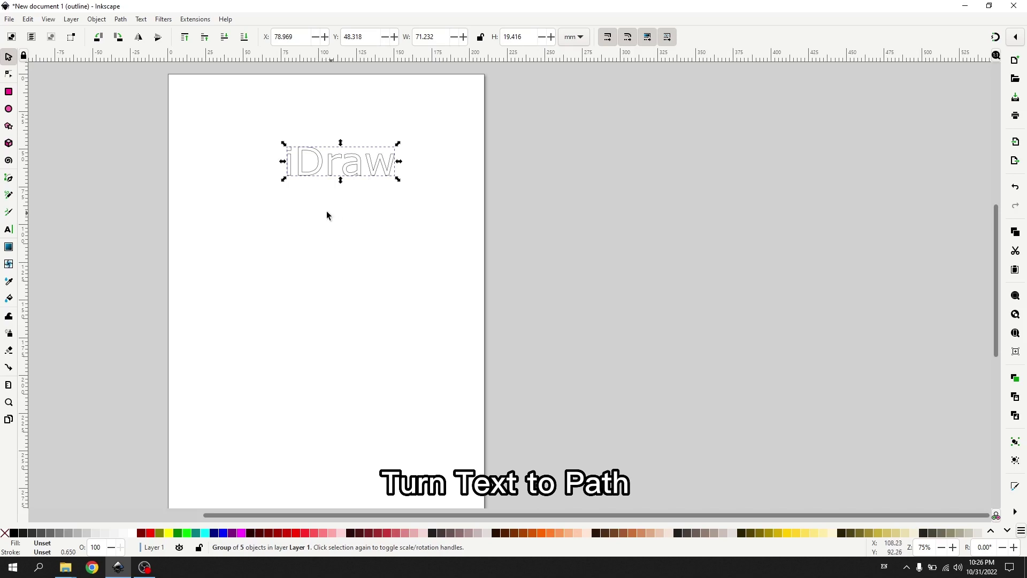
- Draw a five-point star below the iDraw text, then select both objects
click(8, 126)
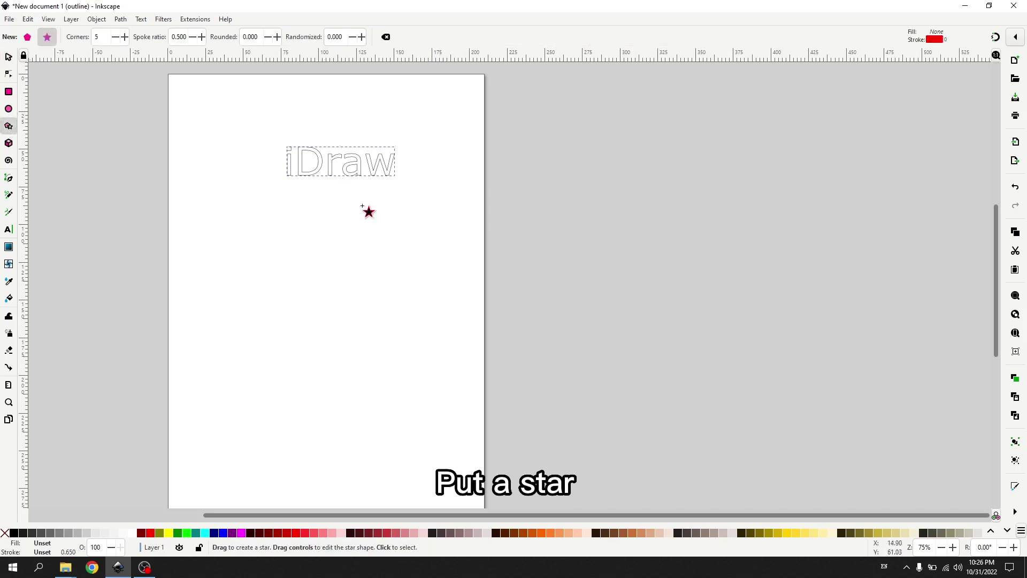
drag(324, 203, 341, 240)
key(s)
click(433, 214)
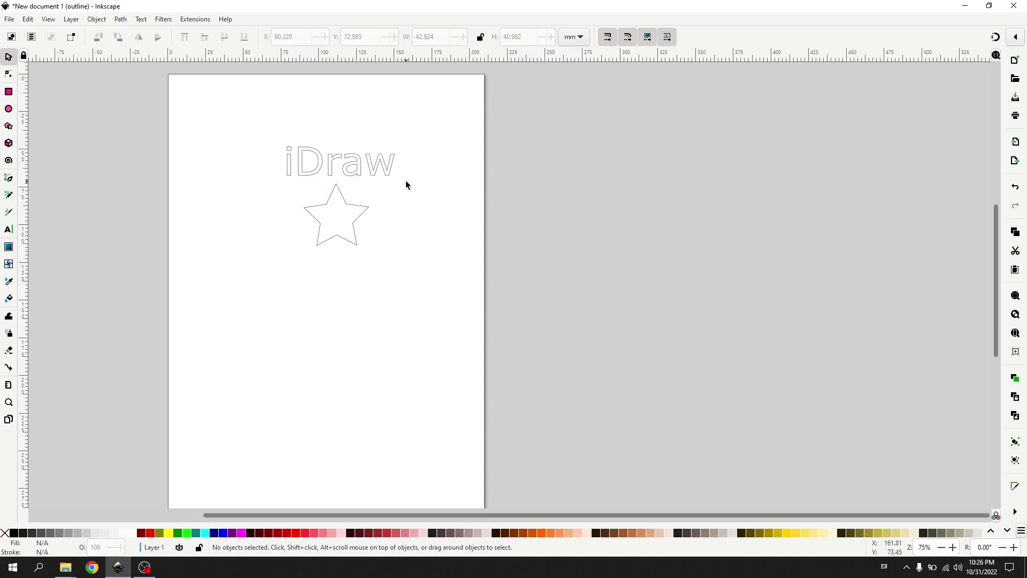
drag(220, 125, 416, 333)
- Run iDraw 2.0 Control with Plot to file enabled to write idraw.gcode to the desktop
click(416, 334)
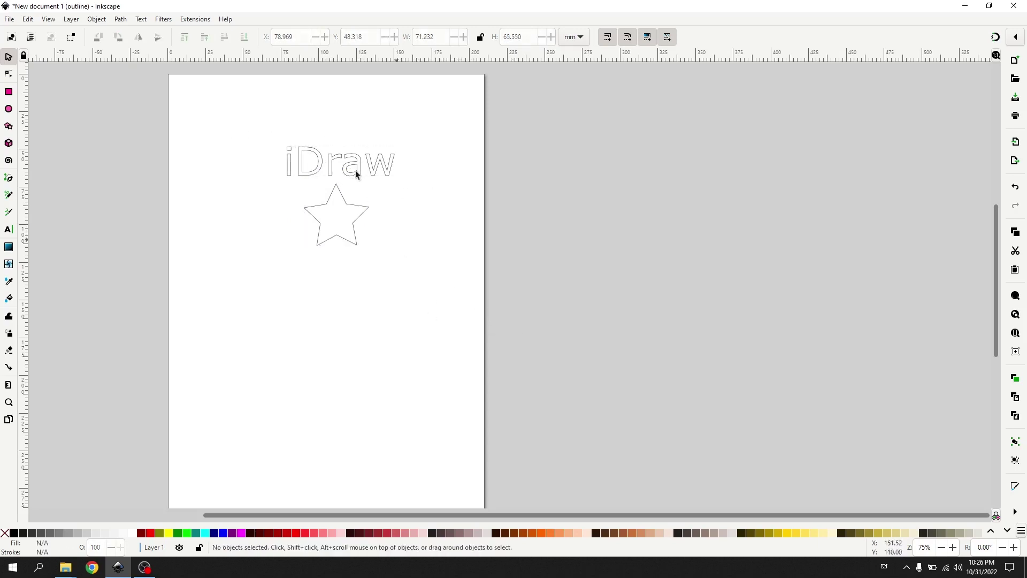
click(186, 20)
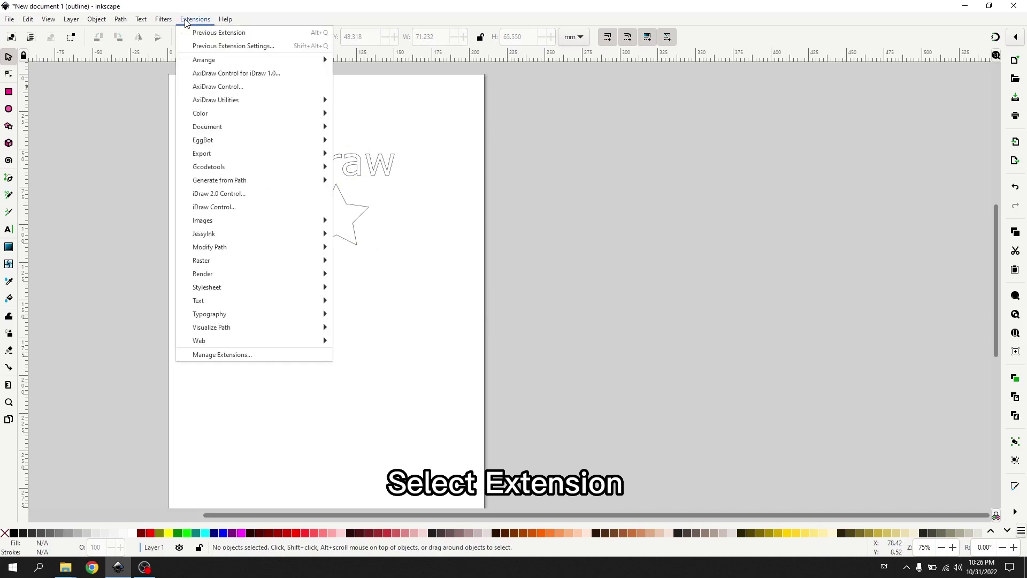
click(219, 193)
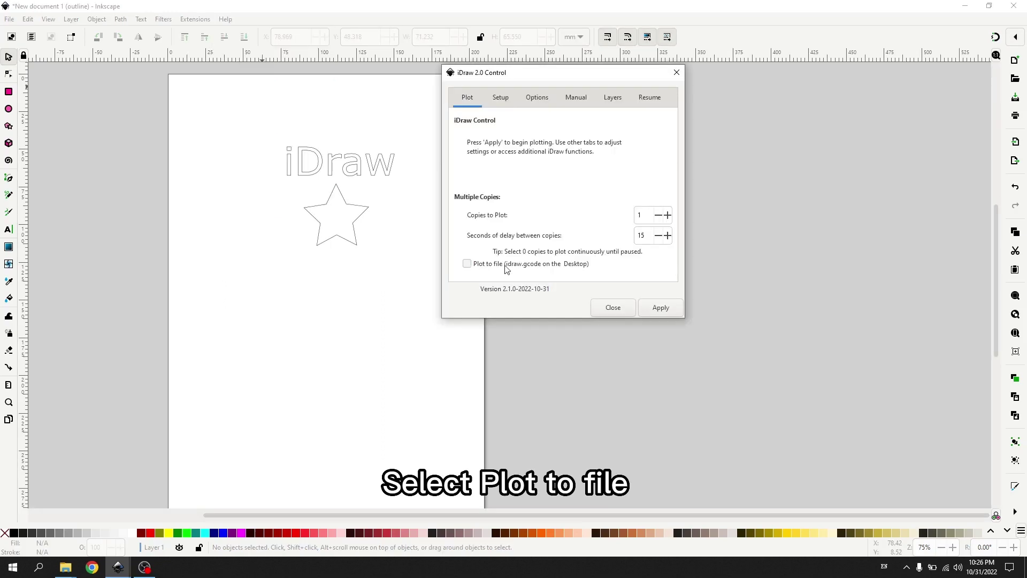
click(467, 264)
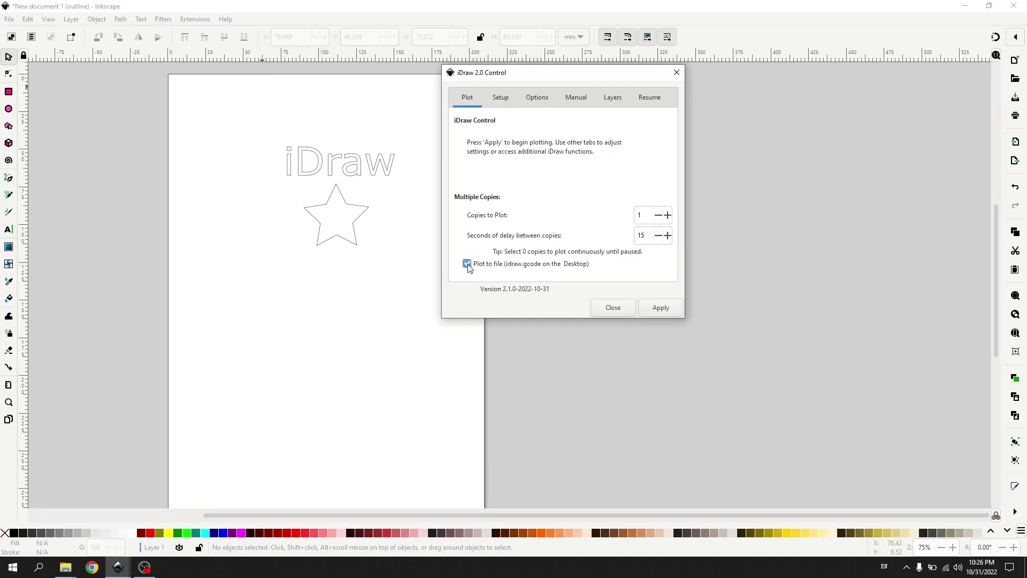
click(667, 313)
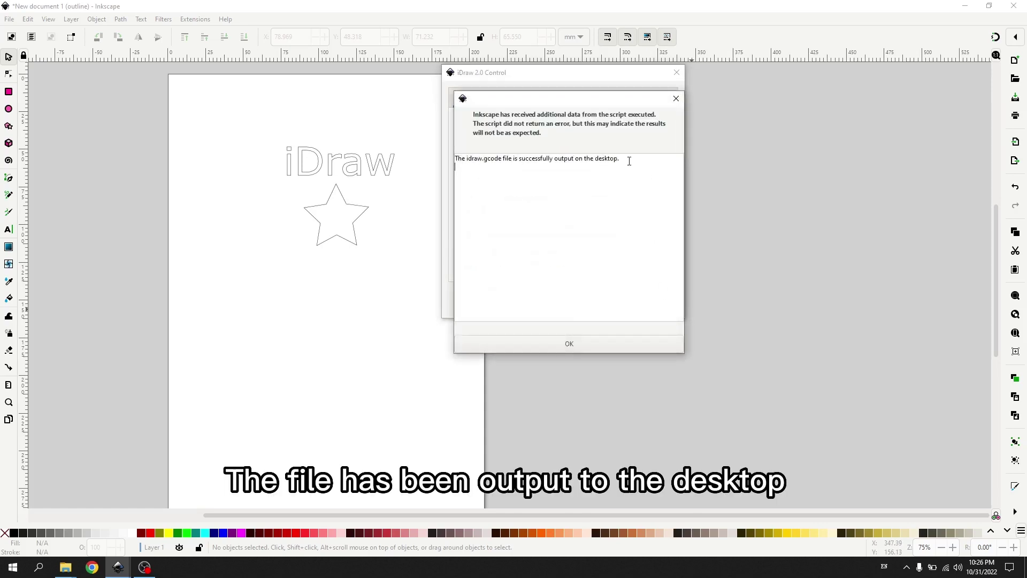
drag(635, 159, 457, 159)
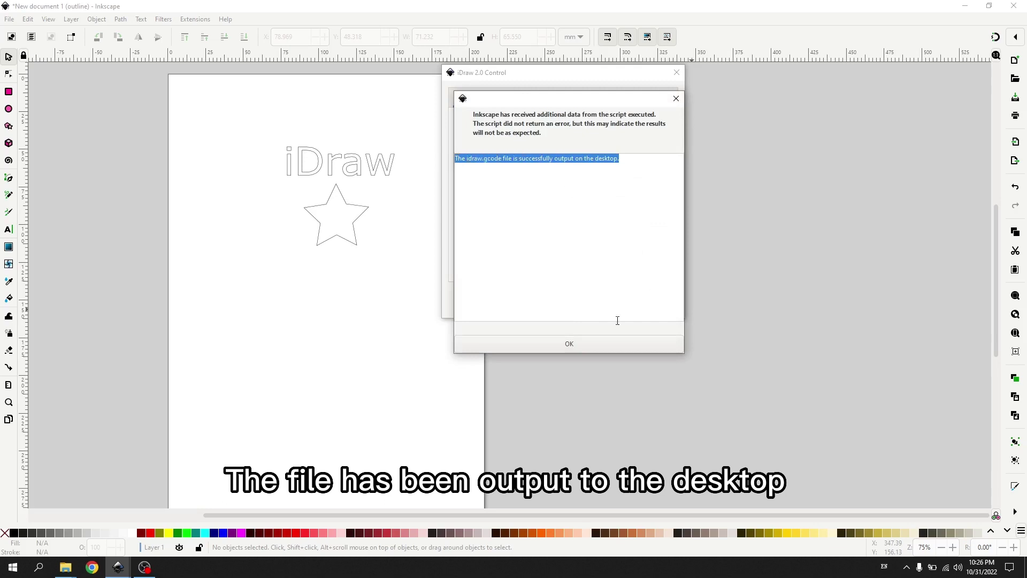
click(566, 344)
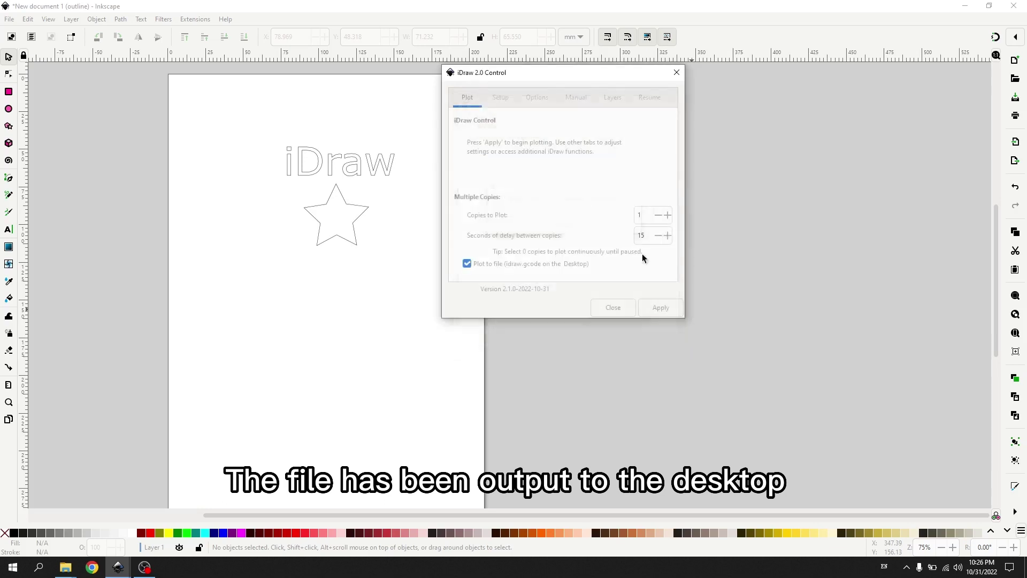
- Close iDraw 2.0 Control and minimize Inkscape to find idraw.gcode on the desktop
click(676, 73)
click(965, 6)
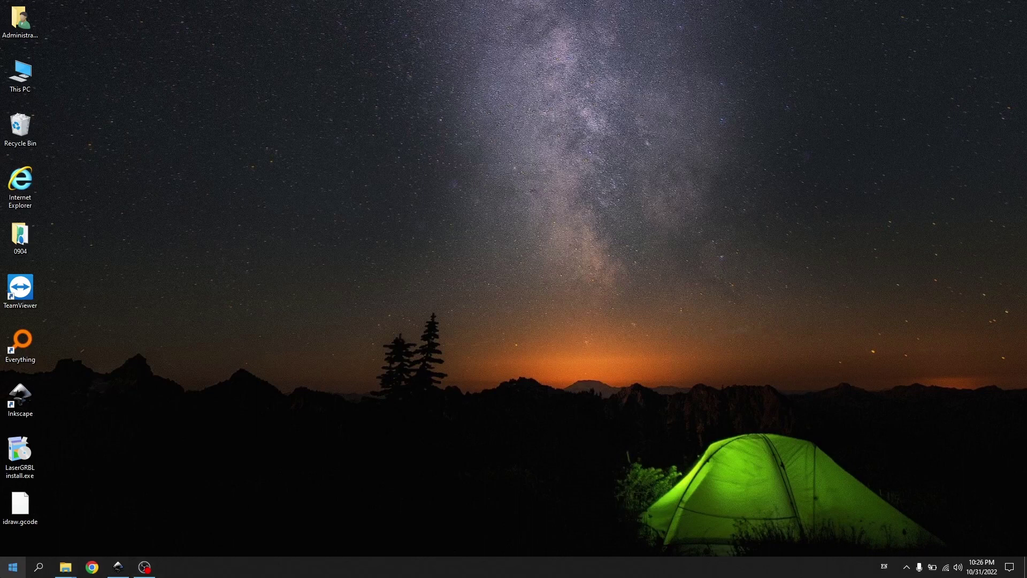
click(21, 510)
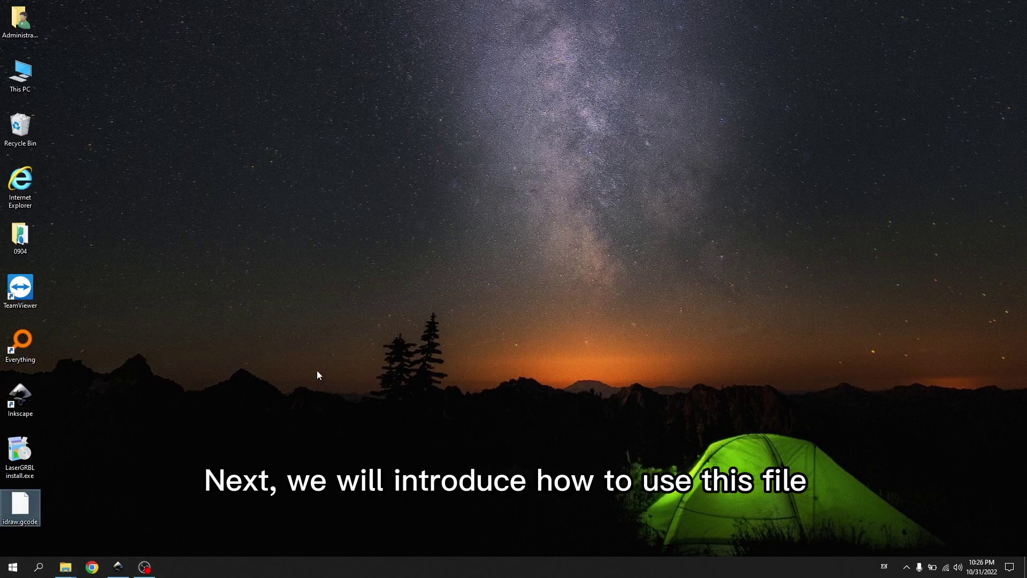
click(240, 379)
- Install LaserGRBL from its installer to C:\Program Files (x86)\LaserGRBL
click(22, 454)
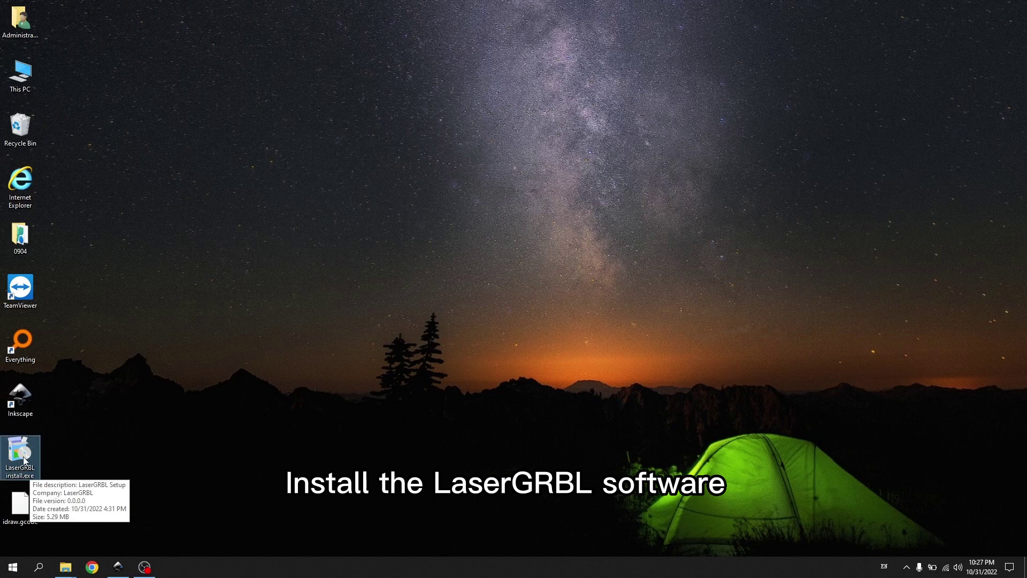
double_click(26, 458)
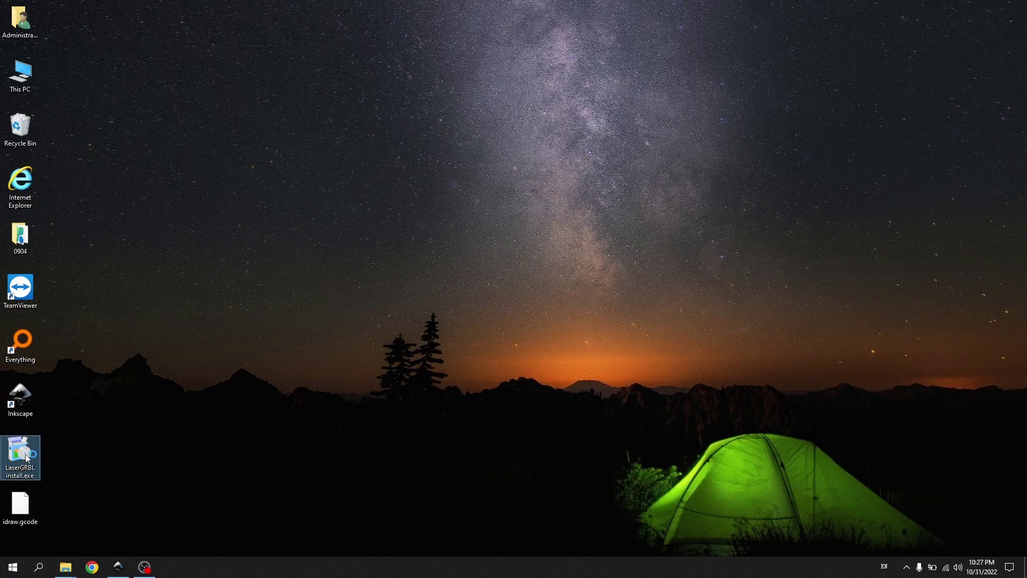
click(574, 369)
click(575, 369)
click(575, 369)
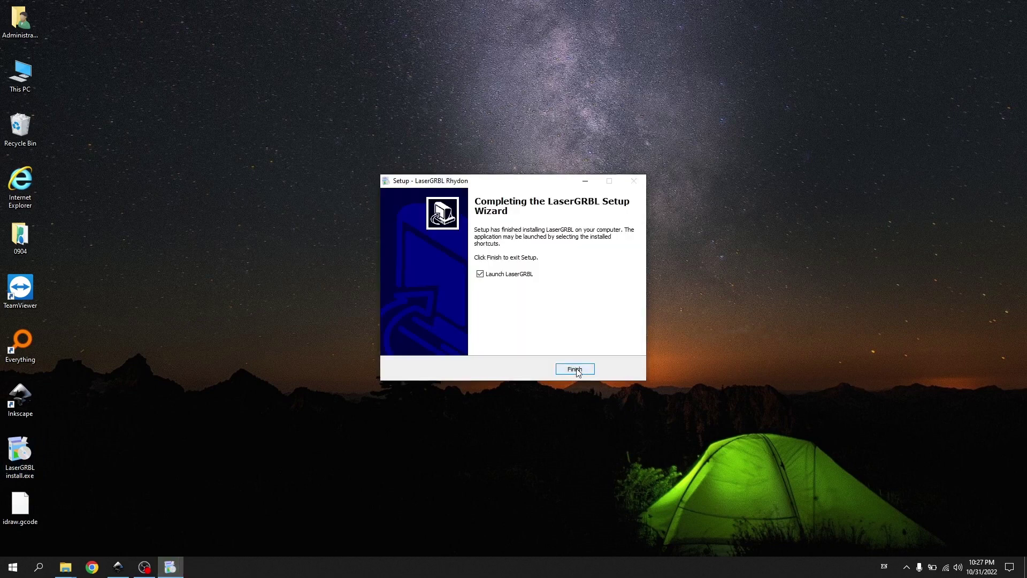
- Finish setup to launch LaserGRBL v4.9.4 and move its window toward the screen centre
click(575, 369)
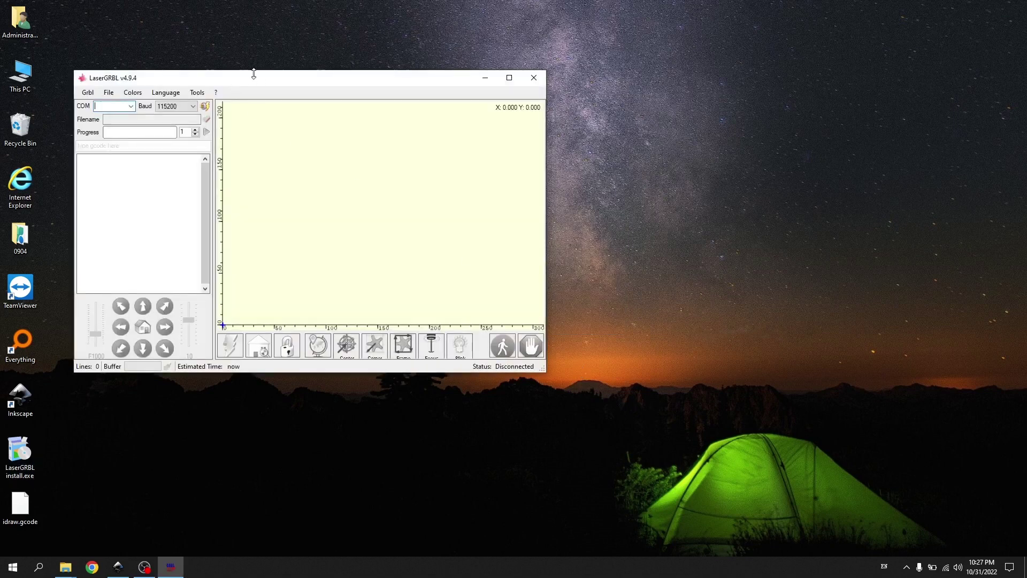
drag(286, 81, 536, 79)
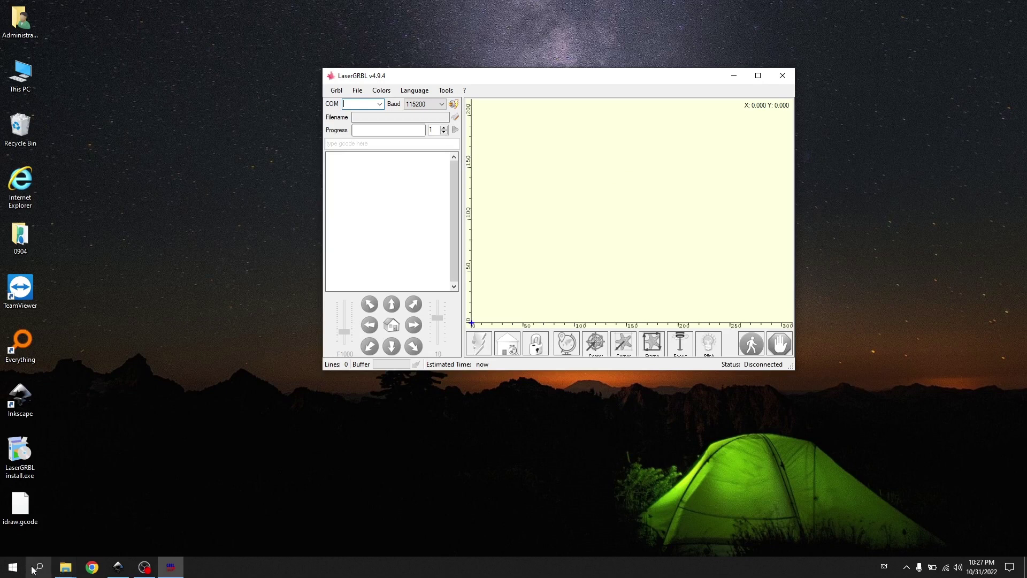
- Turn Bluetooth on under Settings > Devices and start adding a Bluetooth device
click(13, 568)
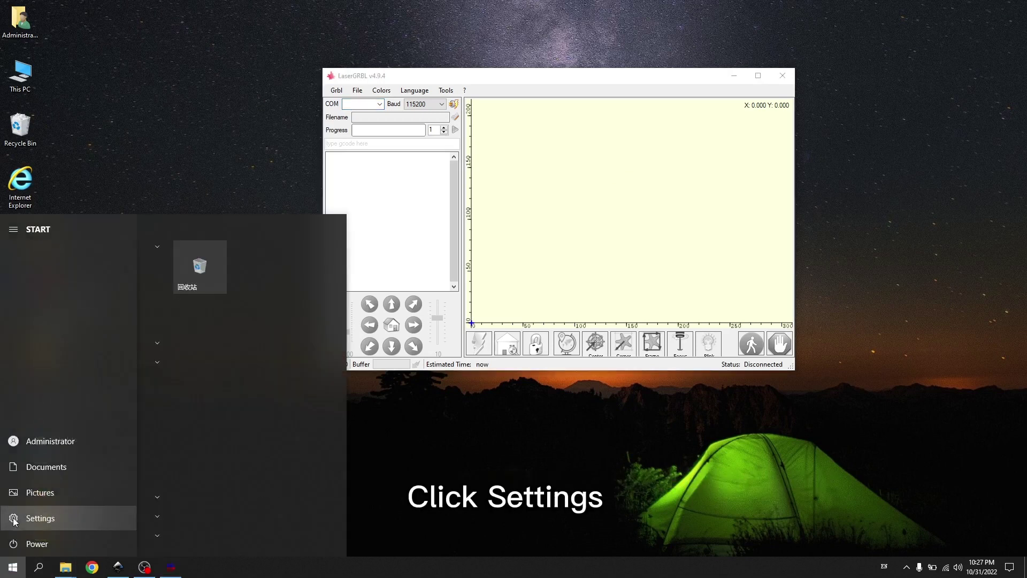
click(13, 519)
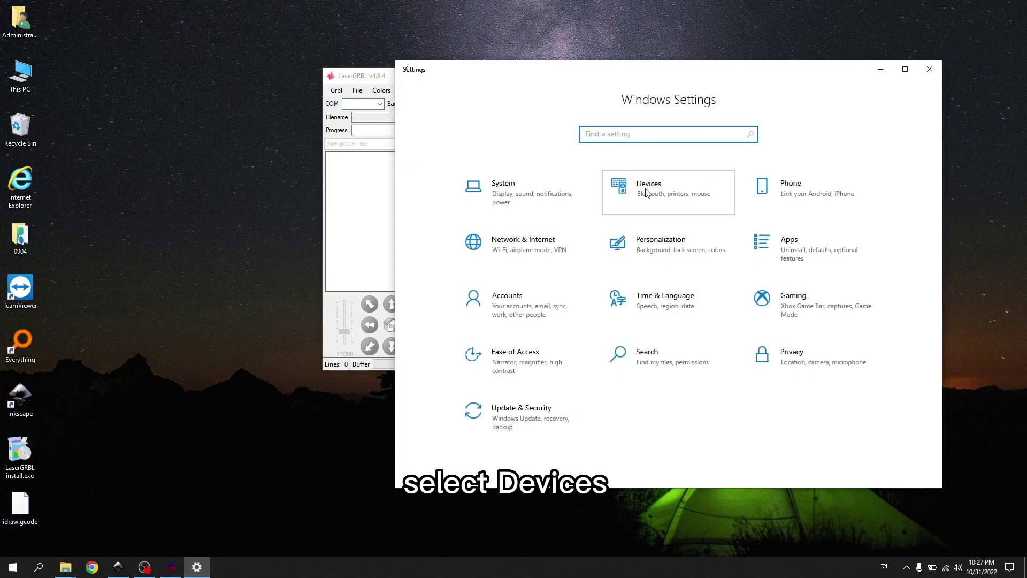
click(647, 192)
click(589, 184)
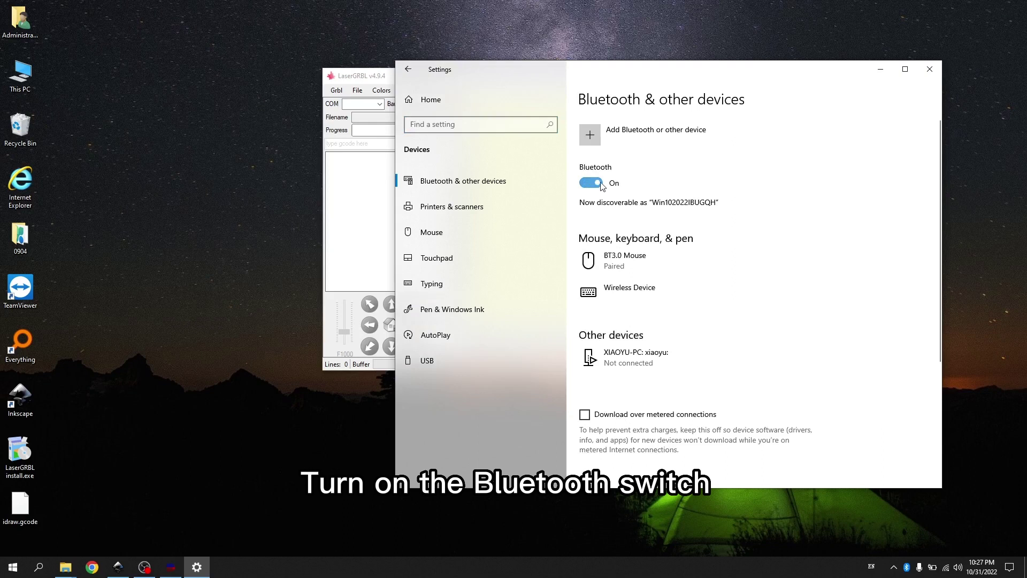
click(595, 136)
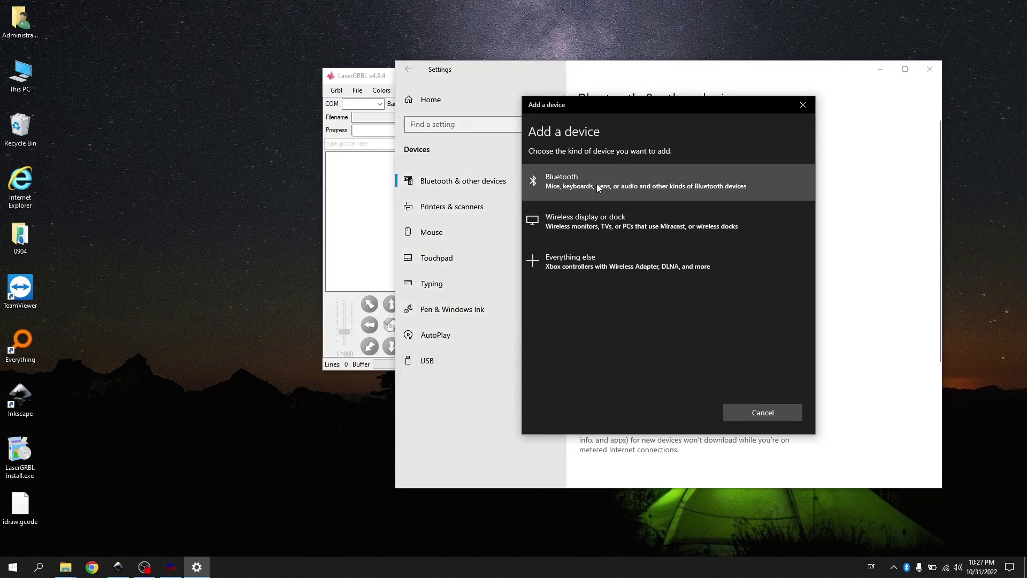
- Pair the XZ-BT-S198 Bluetooth device by entering its pairing PIN
click(647, 185)
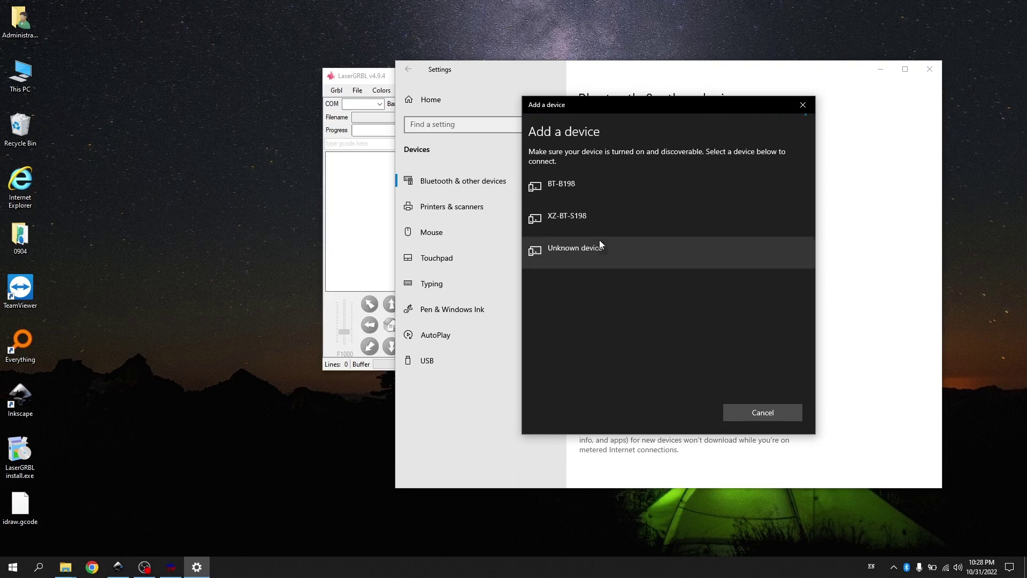
click(586, 223)
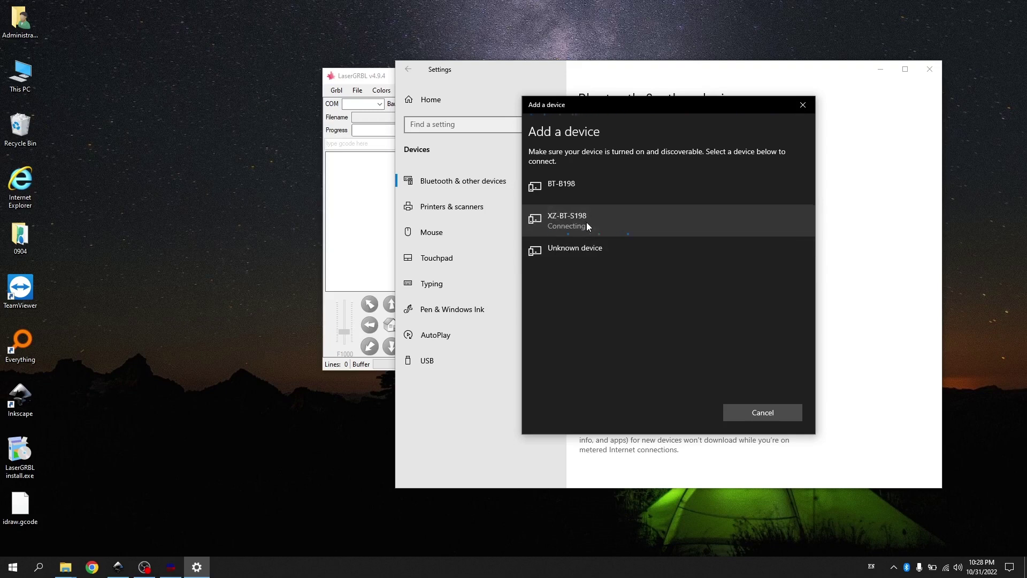
click(584, 261)
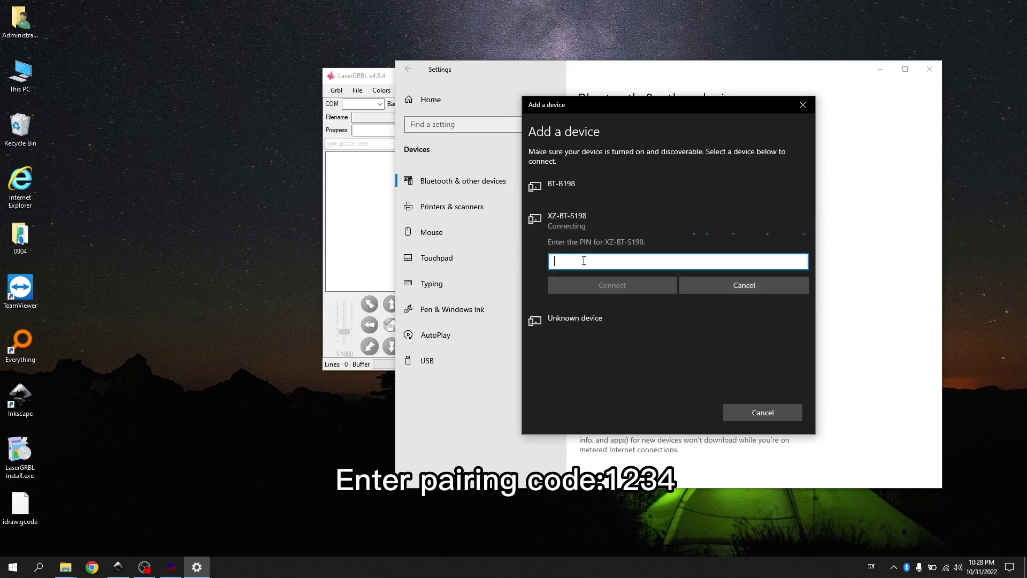
text(1234)
click(602, 283)
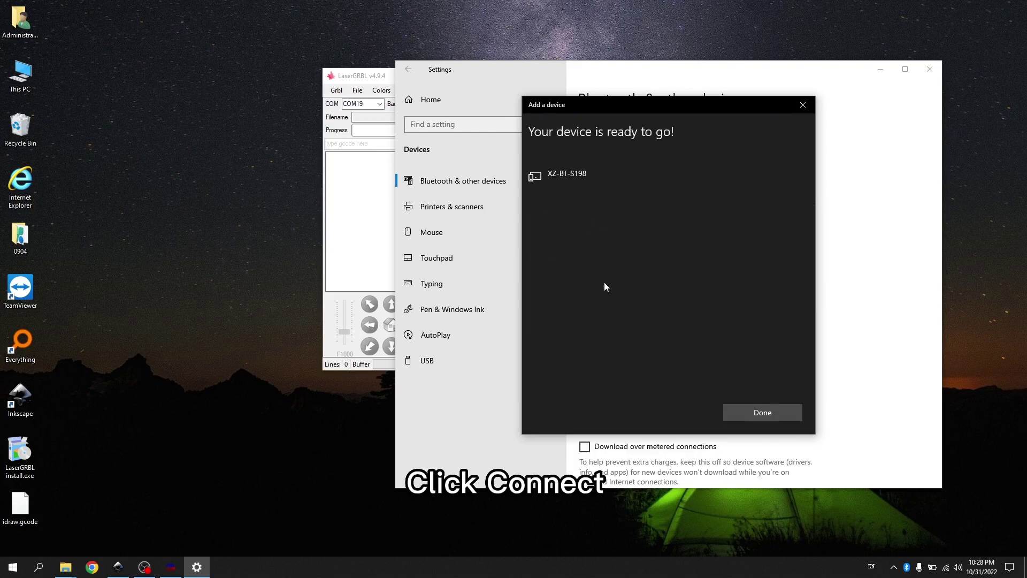
click(765, 413)
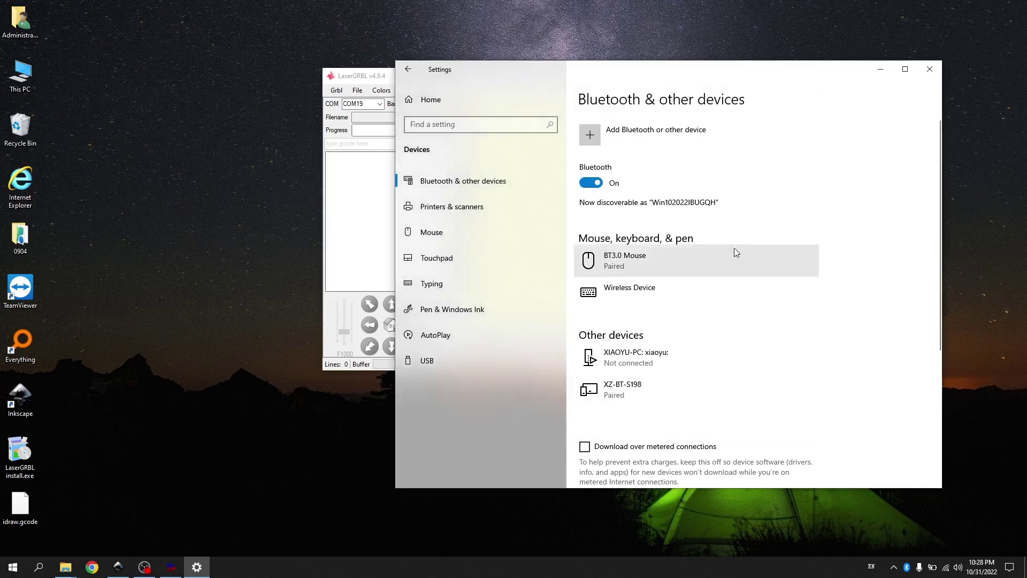
- Close Windows Settings and open Device Manager
click(934, 76)
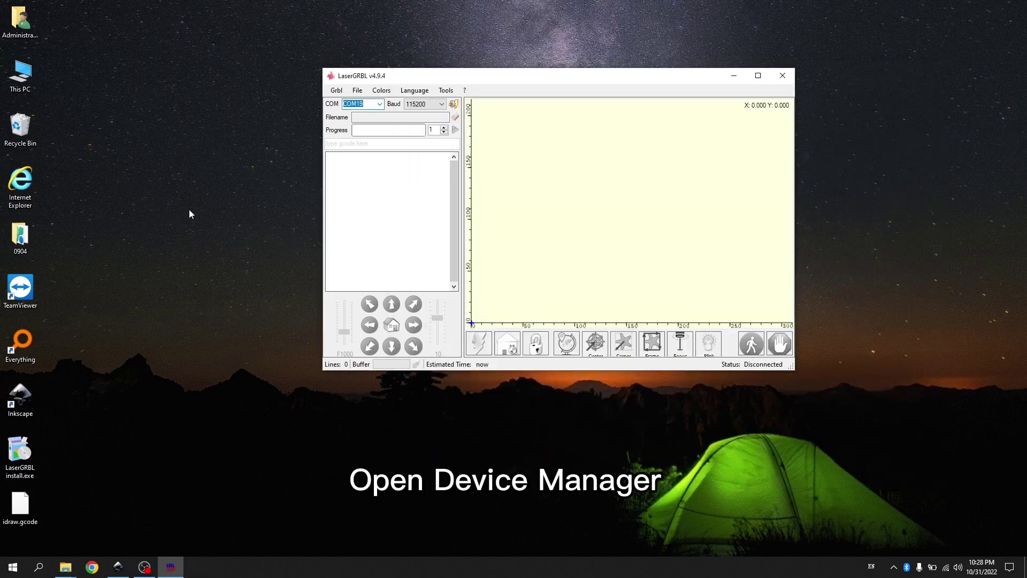
right_click(13, 567)
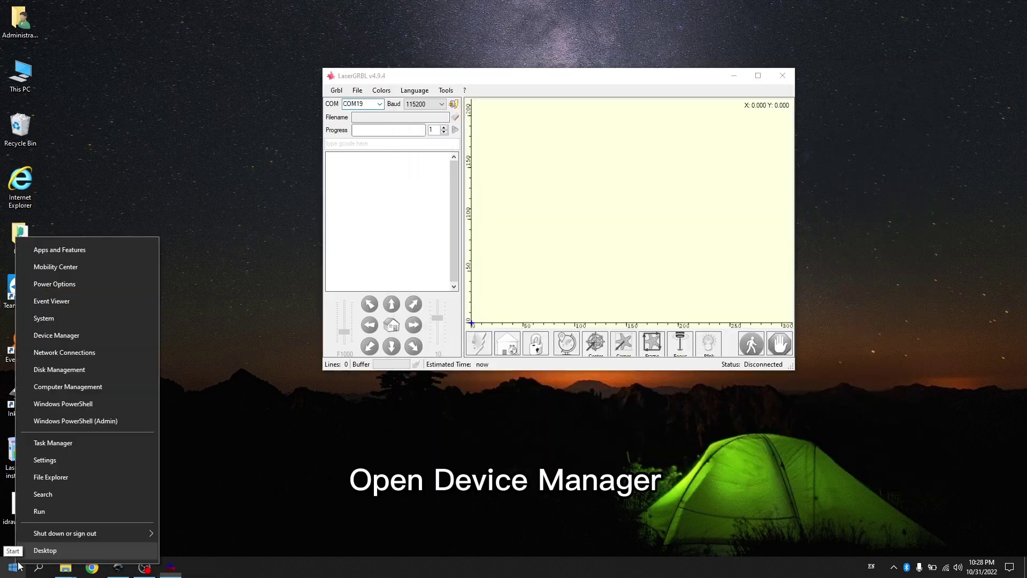
click(70, 335)
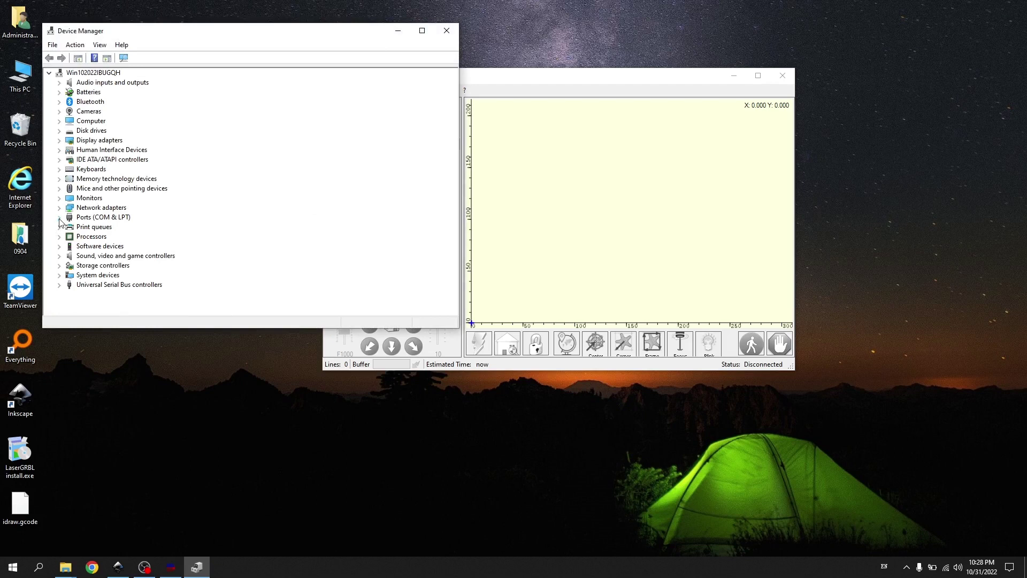
- Expand Ports (COM & LPT) to check COM19, COM20 and COM7, with LaserGRBL beside it
click(60, 218)
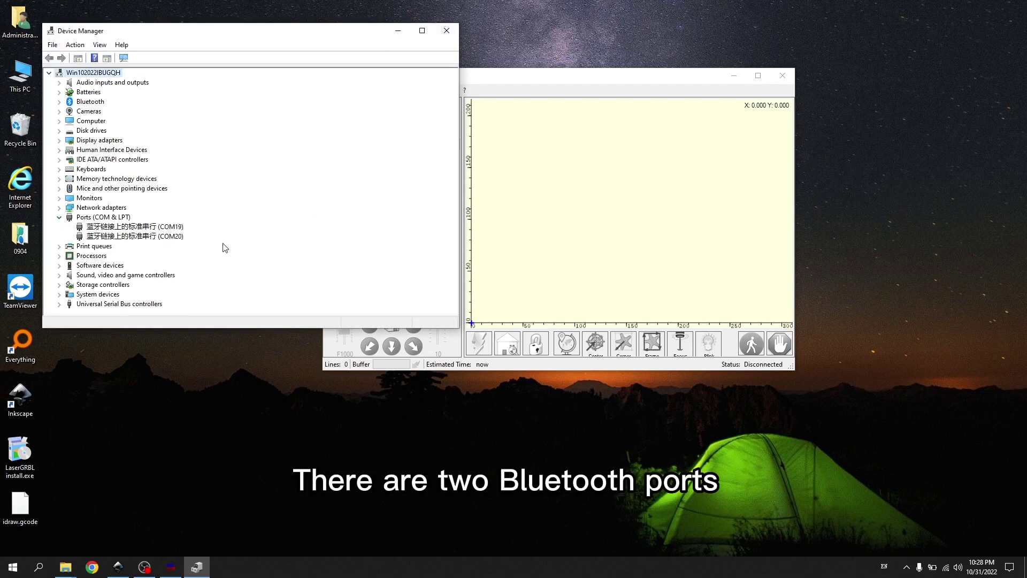
click(178, 228)
click(180, 237)
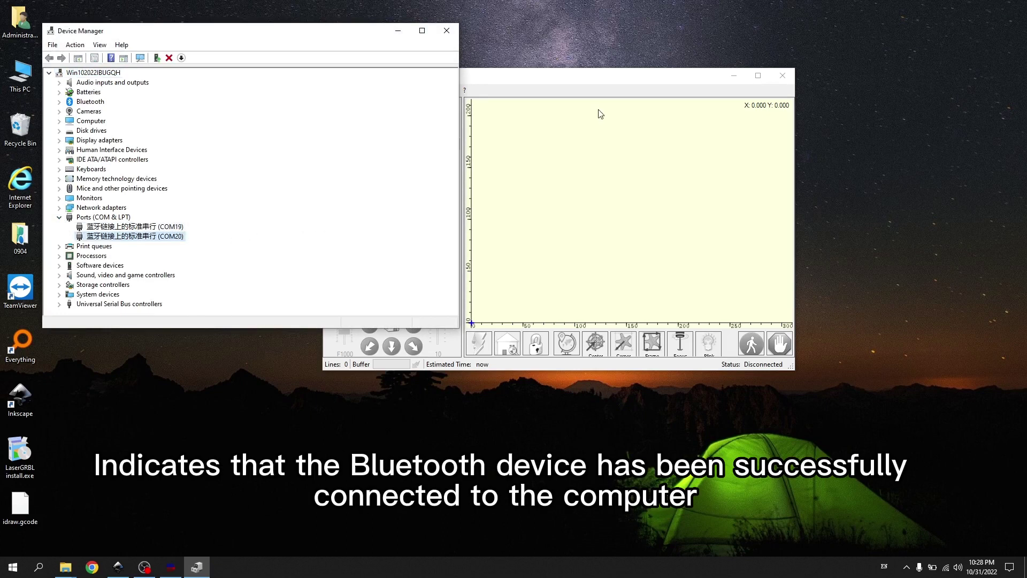
drag(566, 80, 720, 54)
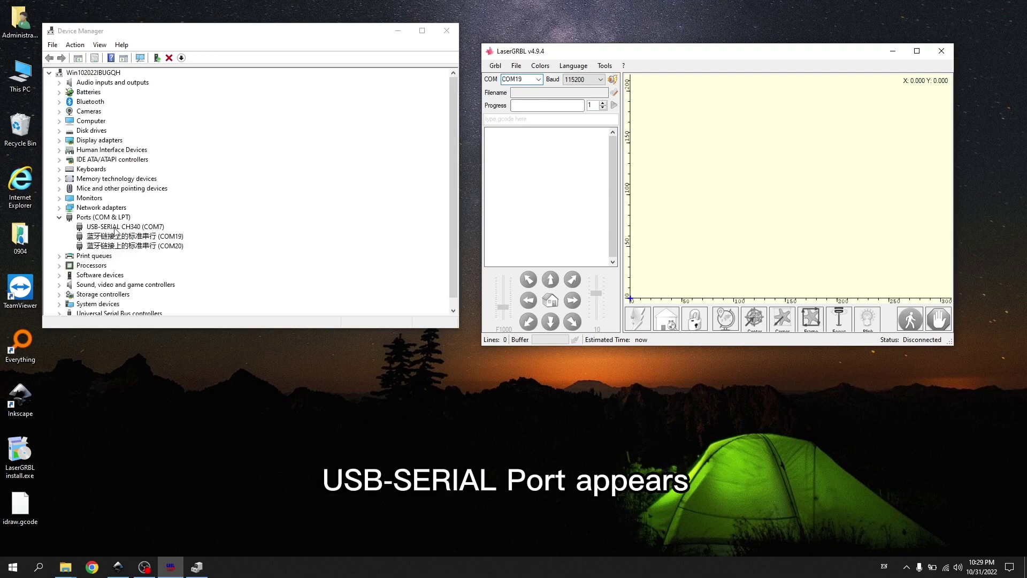
click(154, 227)
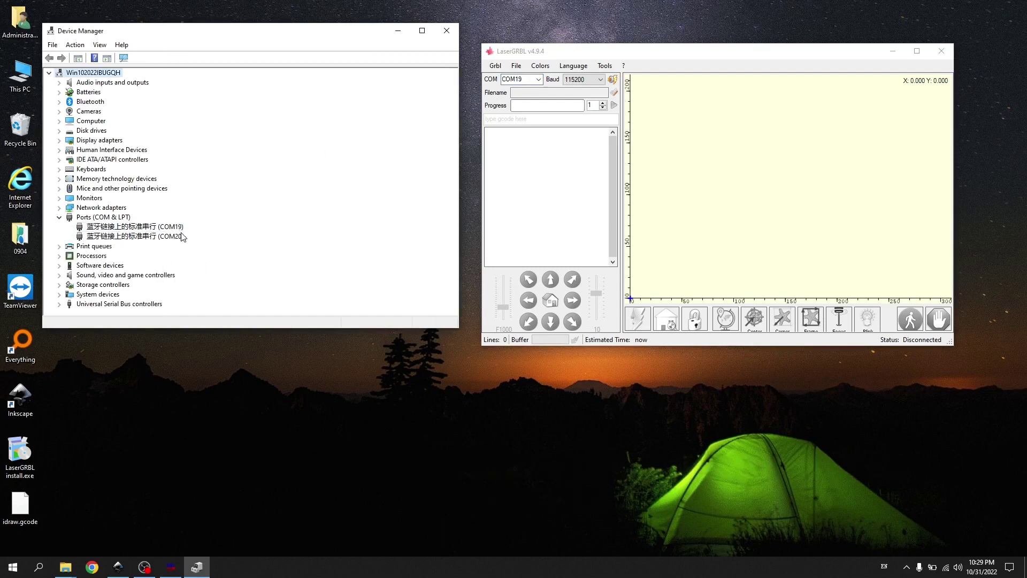
- Set LaserGRBL's serial port to COM19 and connect to the plotter
click(543, 100)
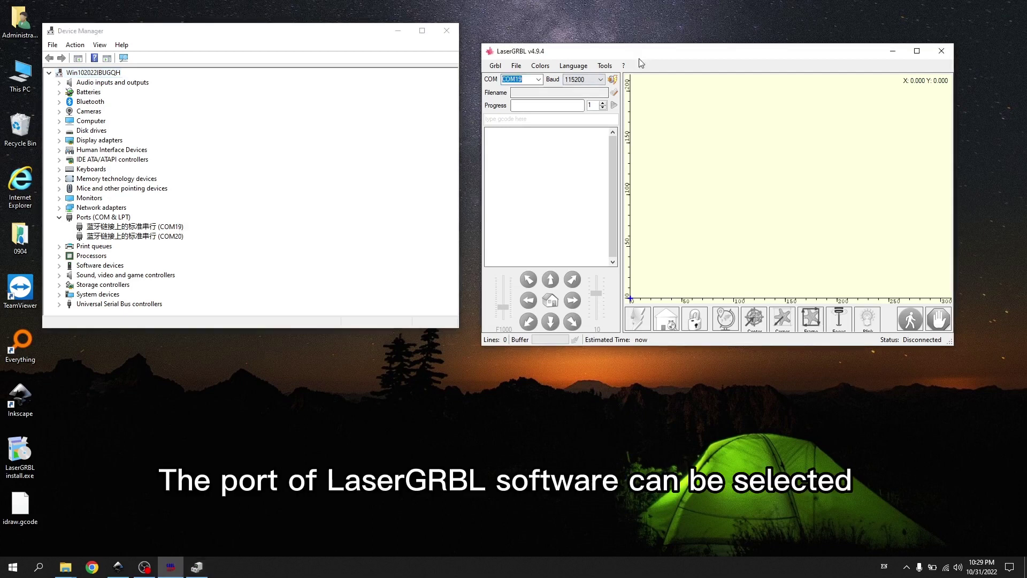
click(539, 80)
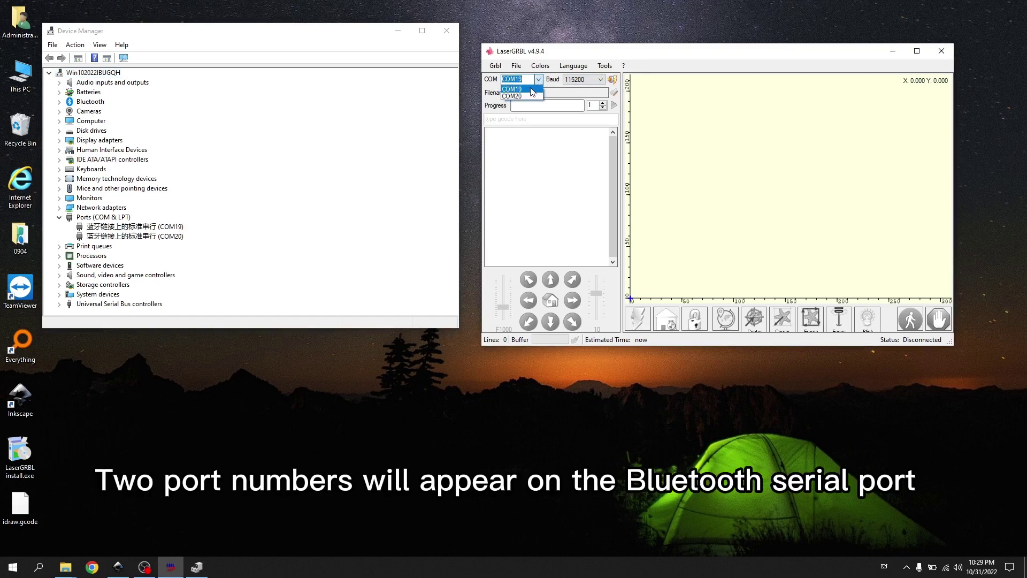
click(526, 94)
click(538, 80)
click(527, 103)
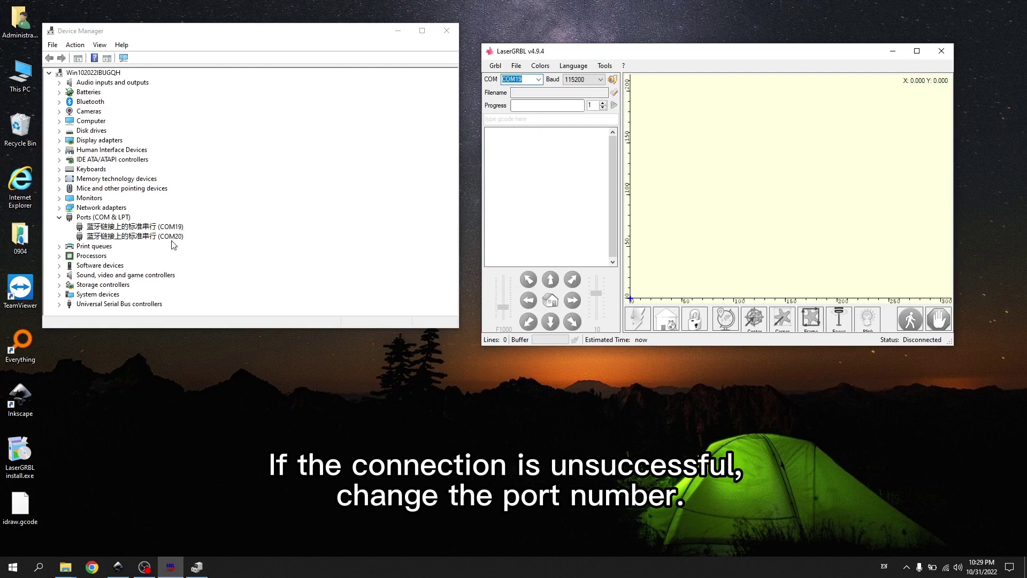
click(514, 143)
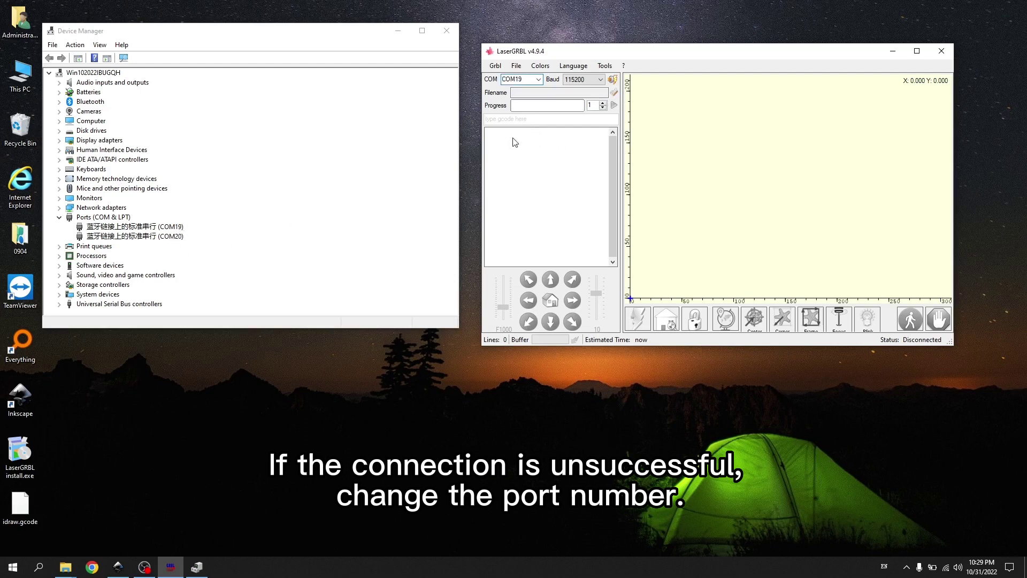
click(613, 82)
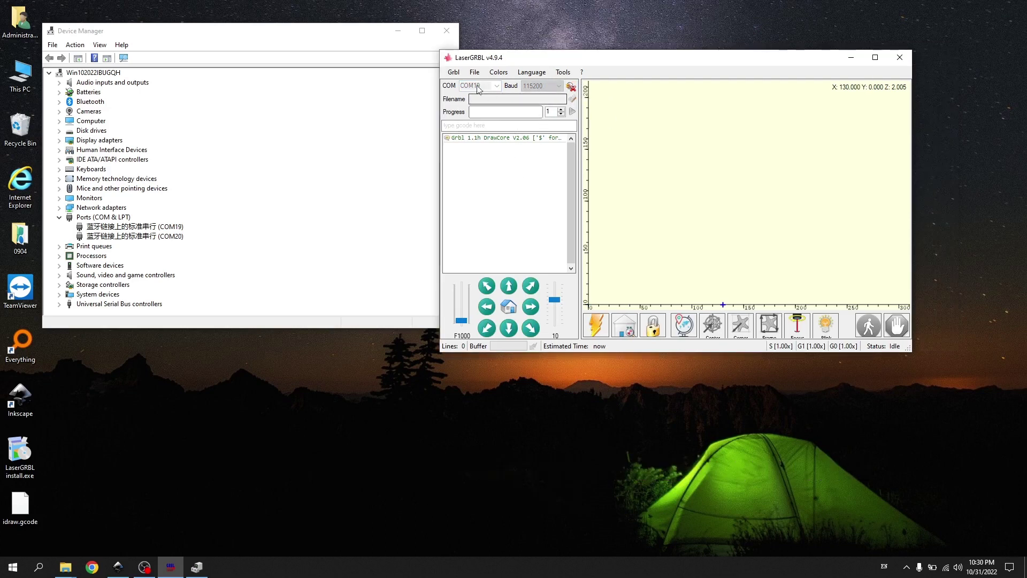
- Close Device Manager and open idraw.gcode from the Desktop using the GCODE Files filter
click(447, 30)
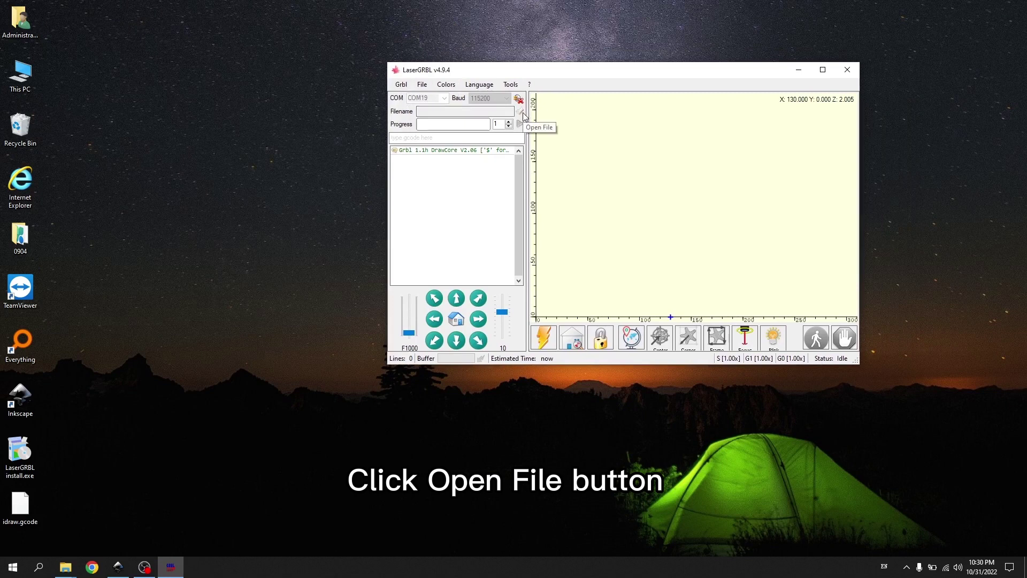
click(522, 113)
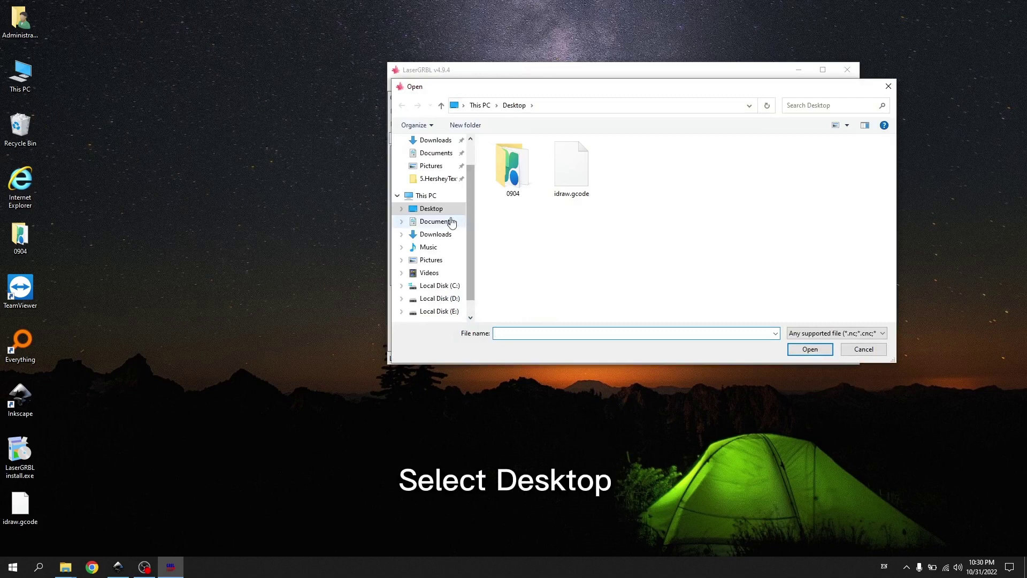
click(828, 332)
click(813, 352)
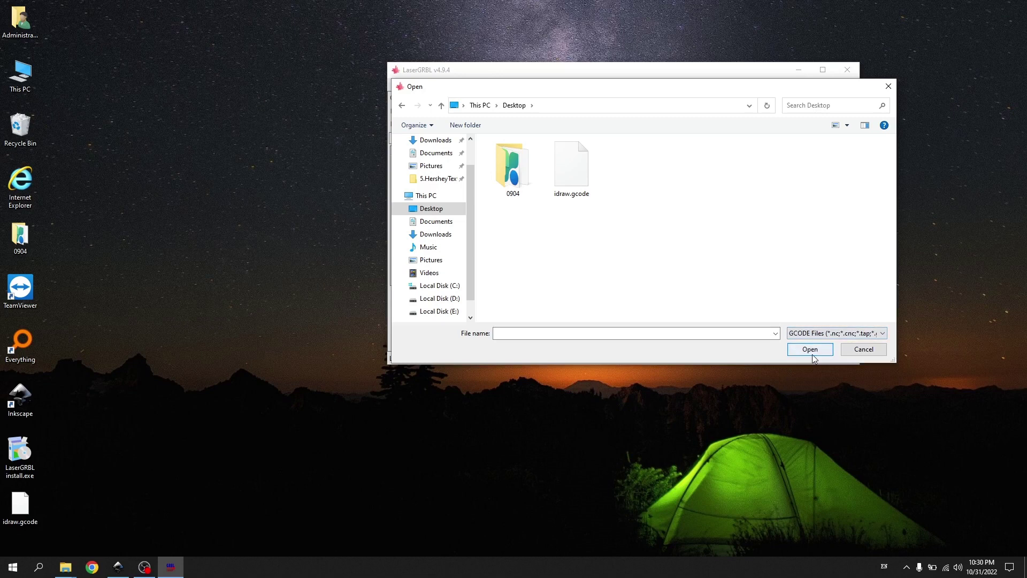
click(576, 172)
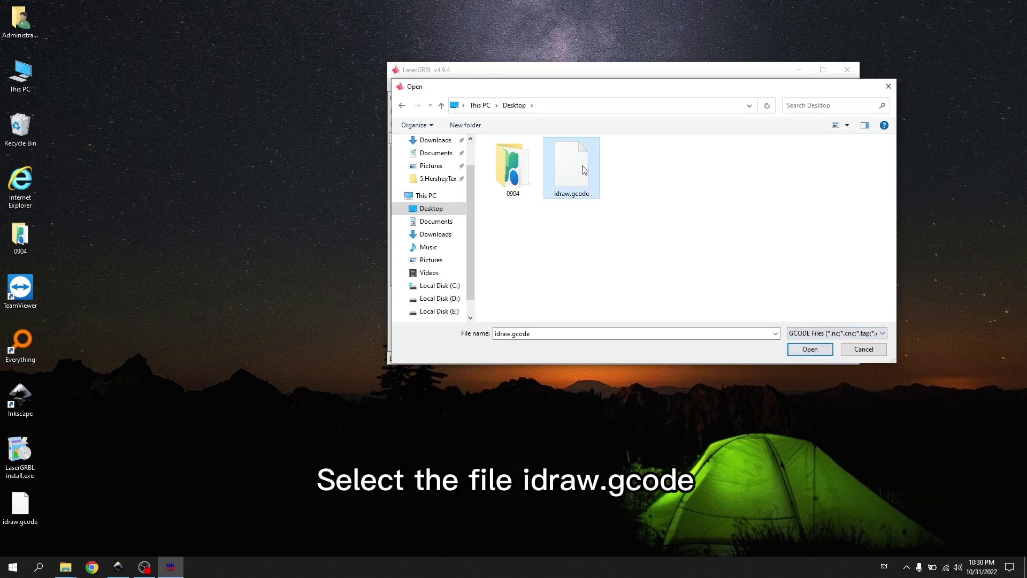
click(810, 349)
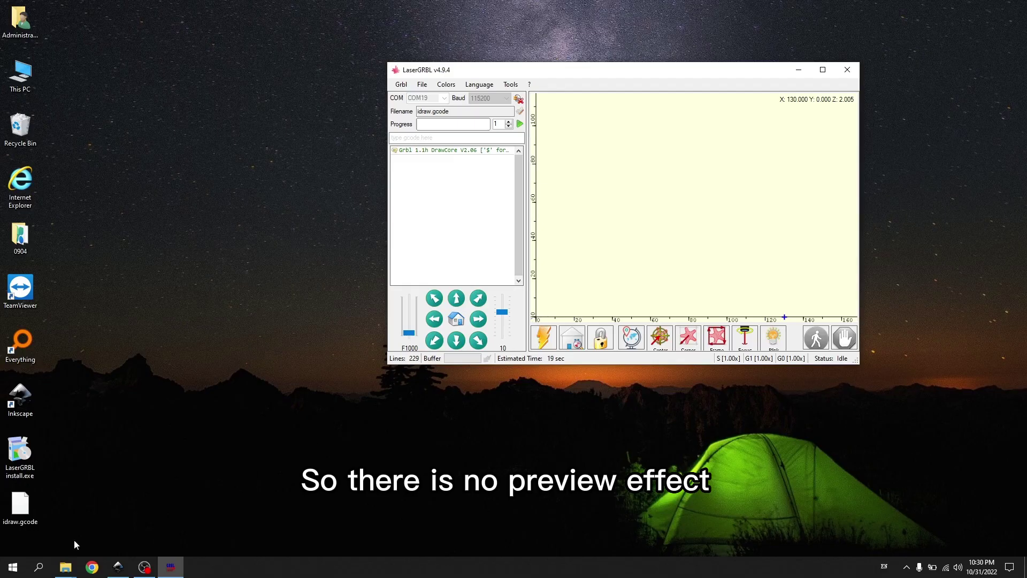
- Sketch Pencil strokes for a horizontal arrow and vertical axis lines around the iDraw artwork
click(119, 567)
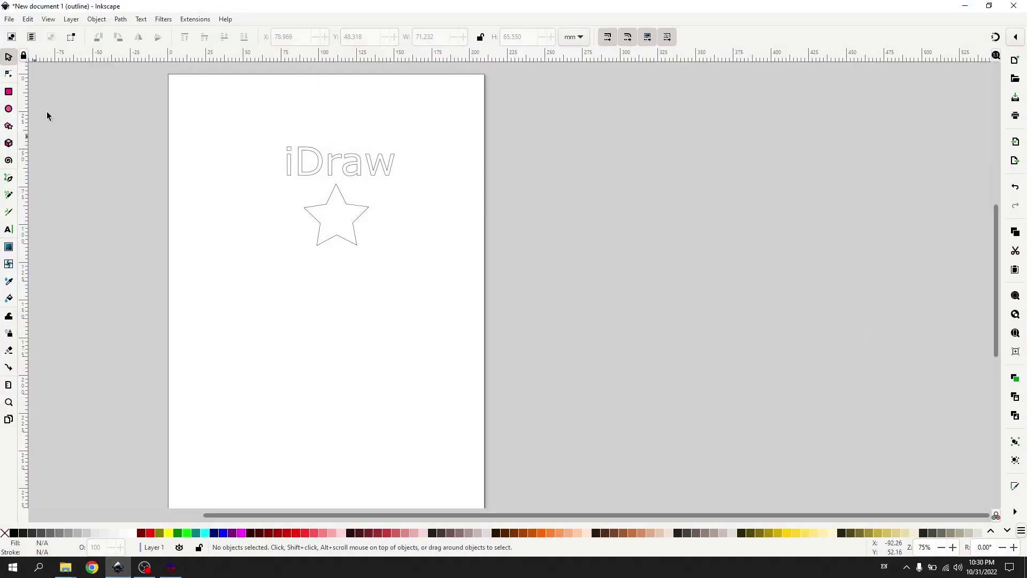
click(9, 196)
mouse_move(195, 336)
mouse_down()
mouse_move(289, 342)
mouse_move(431, 328)
mouse_move(411, 347)
mouse_up()
drag(314, 194, 305, 454)
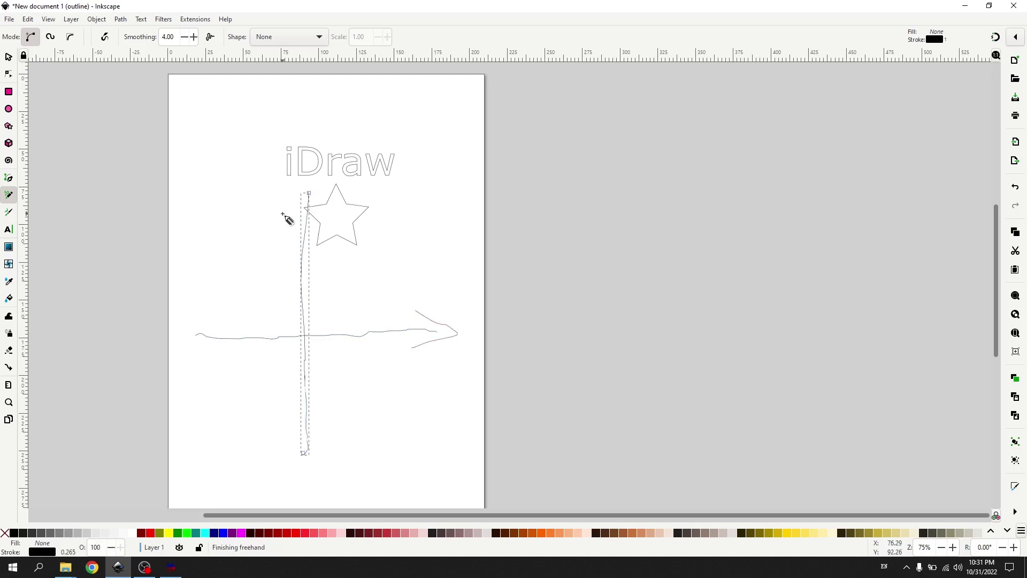
drag(277, 220, 318, 194)
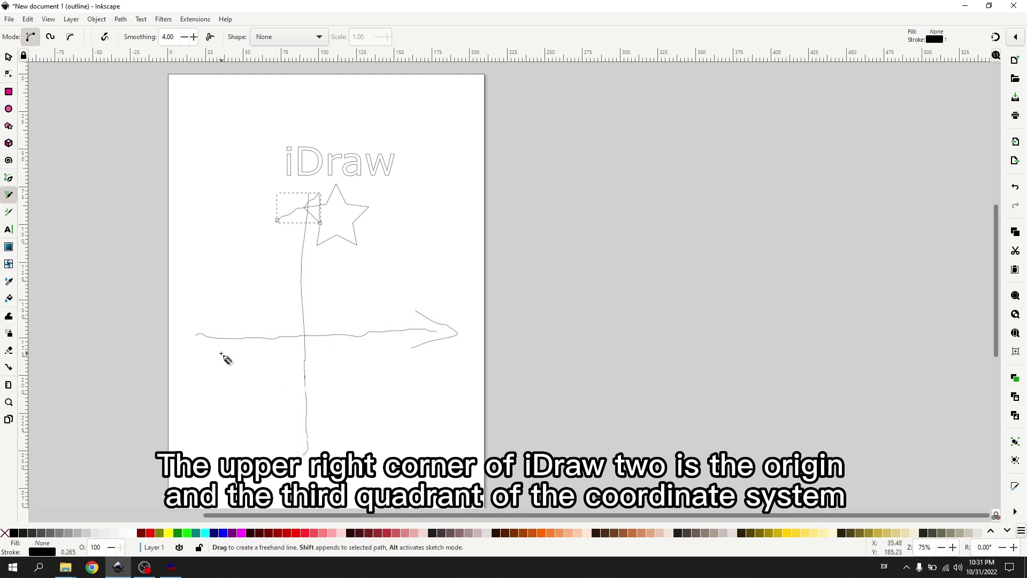
drag(218, 344, 216, 465)
mouse_move(325, 482)
mouse_down()
mouse_move(304, 355)
mouse_move(293, 343)
mouse_move(218, 345)
mouse_up()
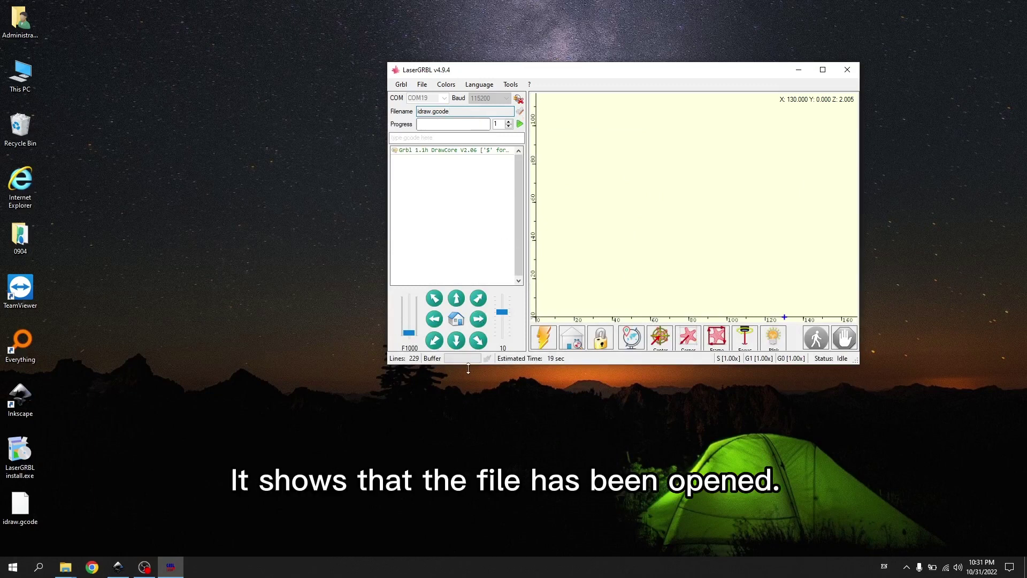
- Jog the pen 10 mm back and forth along Y and X at speed 1000
click(456, 341)
click(456, 298)
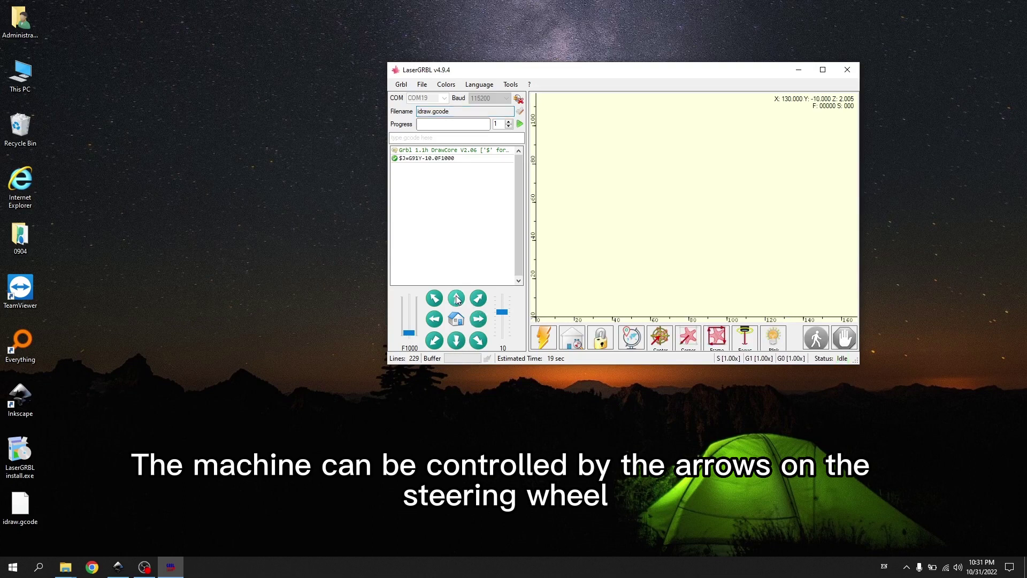
click(456, 342)
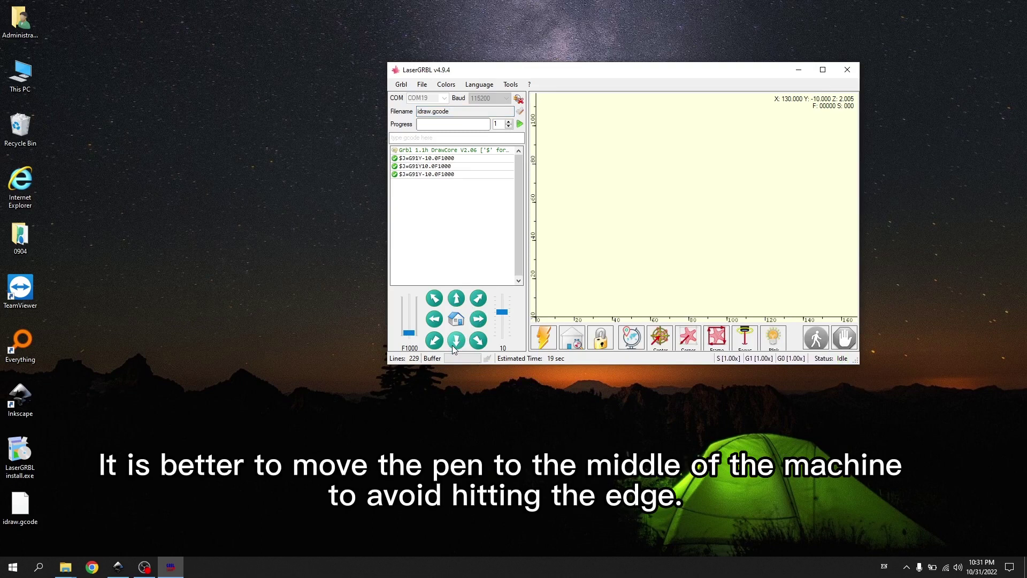
click(478, 326)
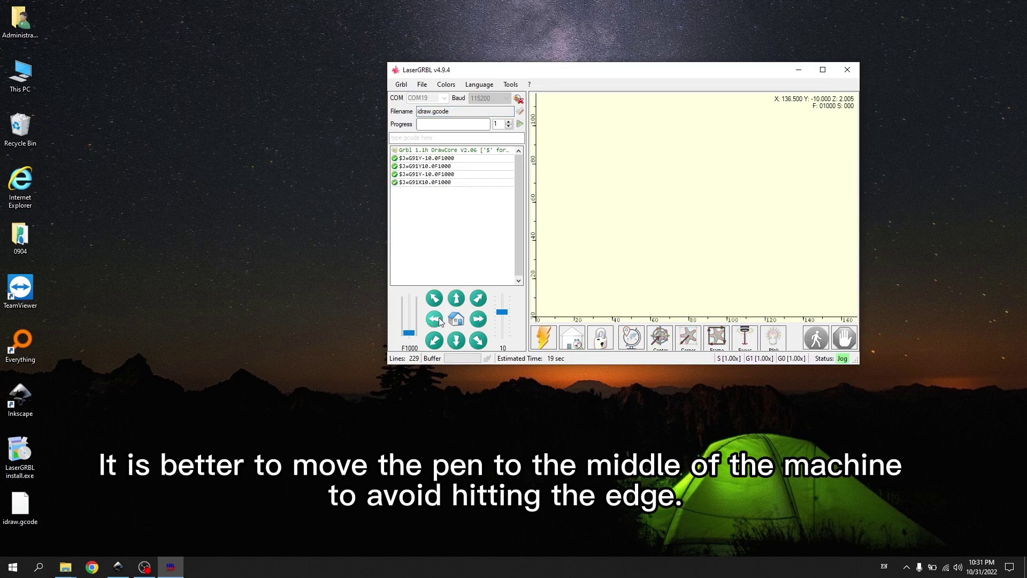
click(439, 319)
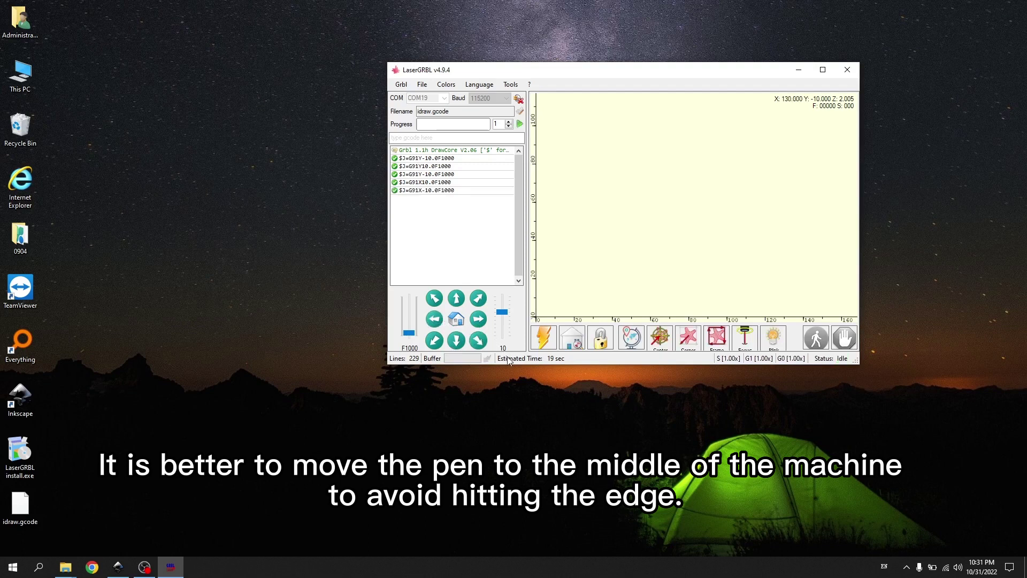
- Raise the jog speed to F5349 and jog the pen 10 mm along X and back
mouse_move(410, 334)
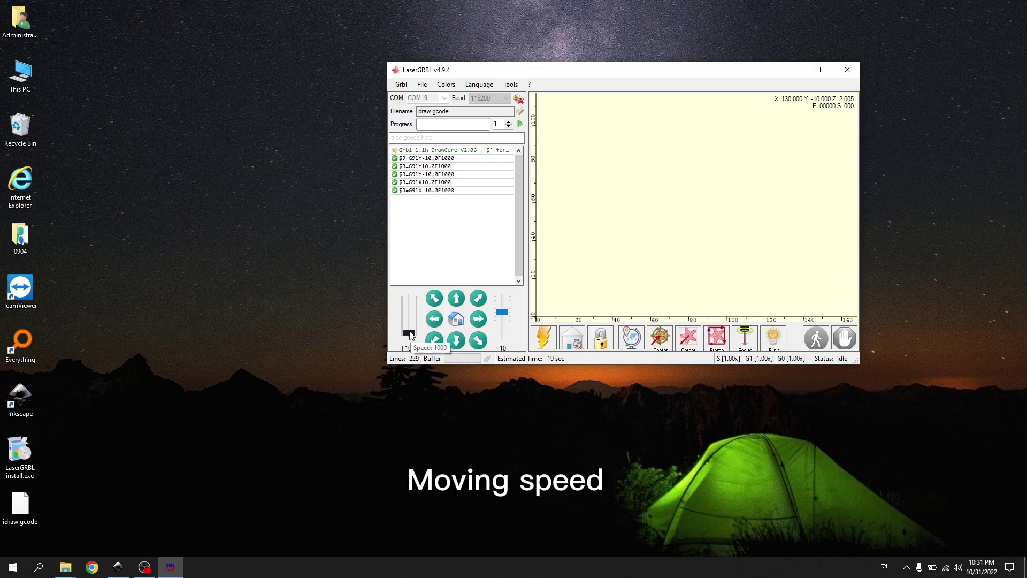
drag(410, 334, 411, 319)
mouse_move(508, 318)
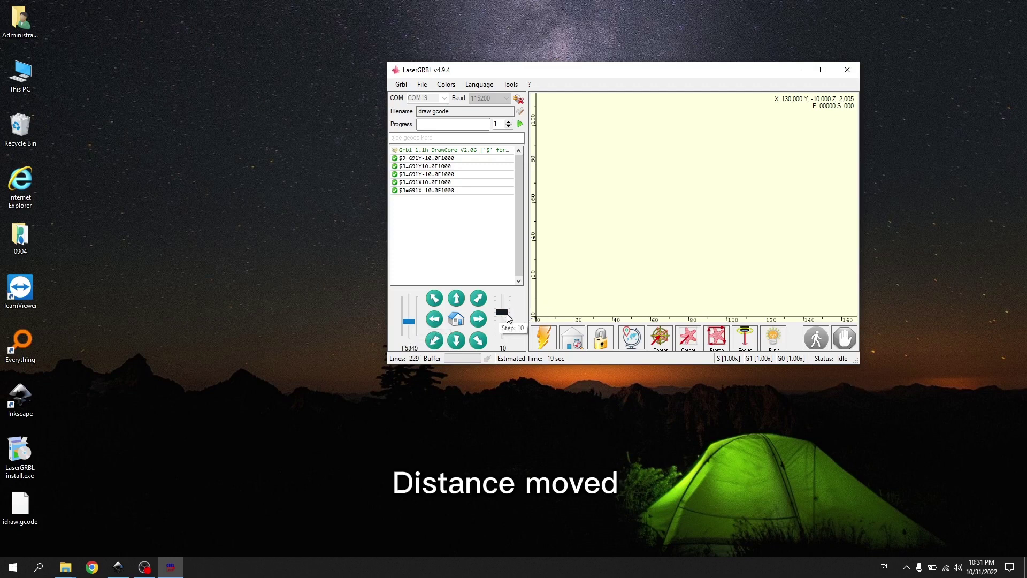
click(479, 320)
click(434, 319)
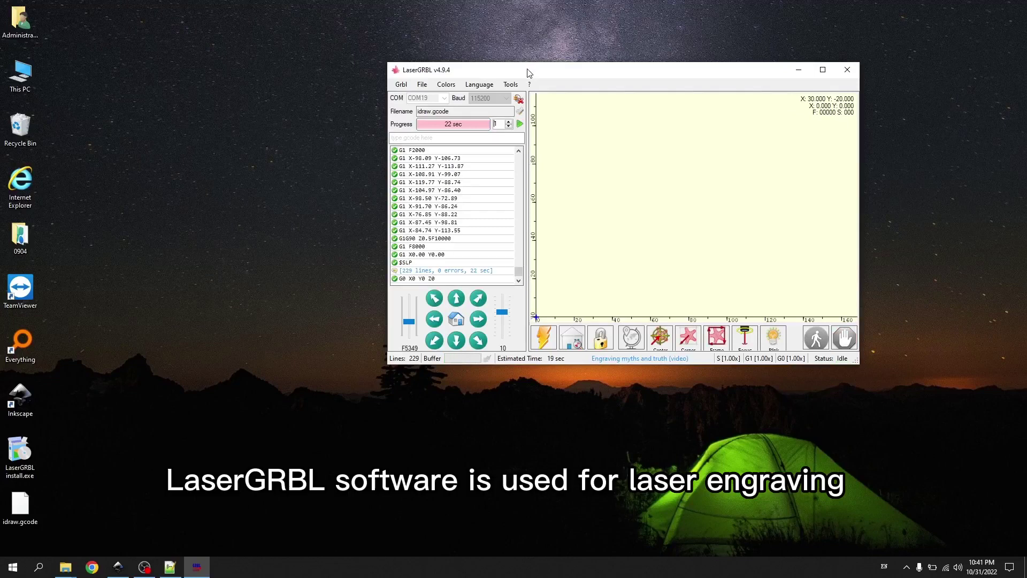
- Drag the LaserGRBL window toward the screen centre after the 229-line job finishes
drag(524, 74, 448, 84)
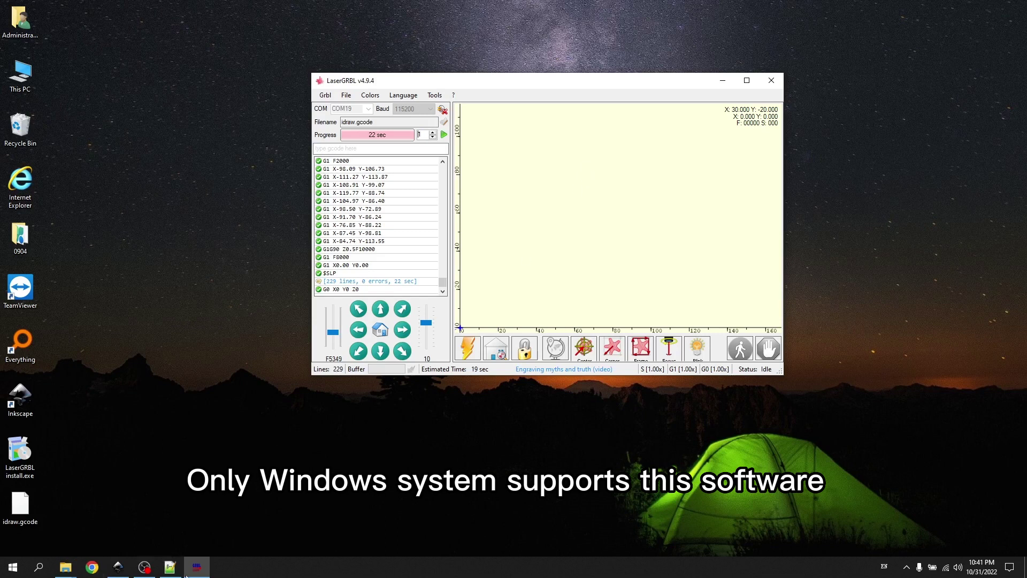
- In Chrome, open the lasergrbl.com FAQ page and select the Mac Users paragraph
click(93, 568)
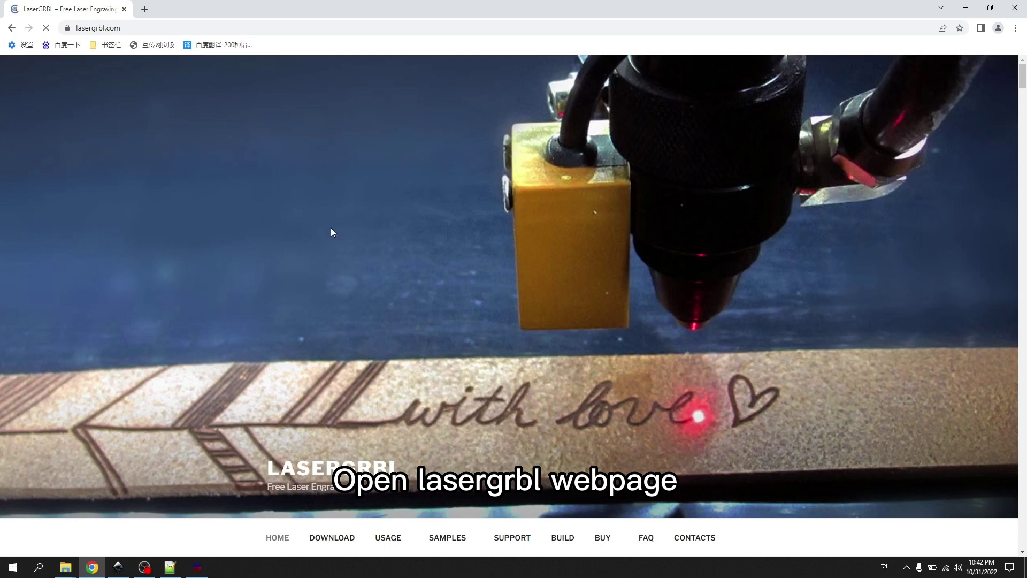
scroll(399, 258, down, 4)
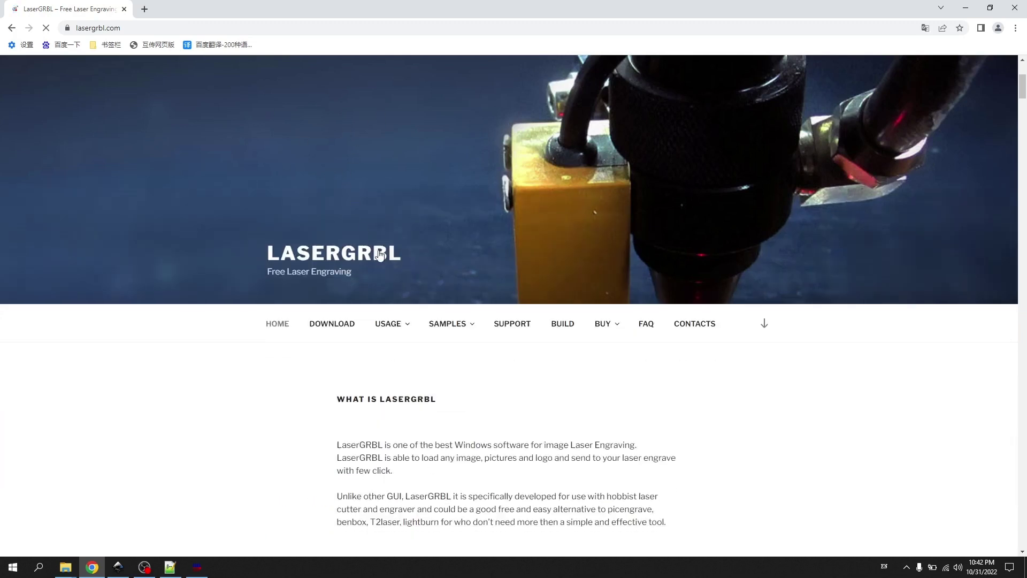
scroll(442, 378, down, 3)
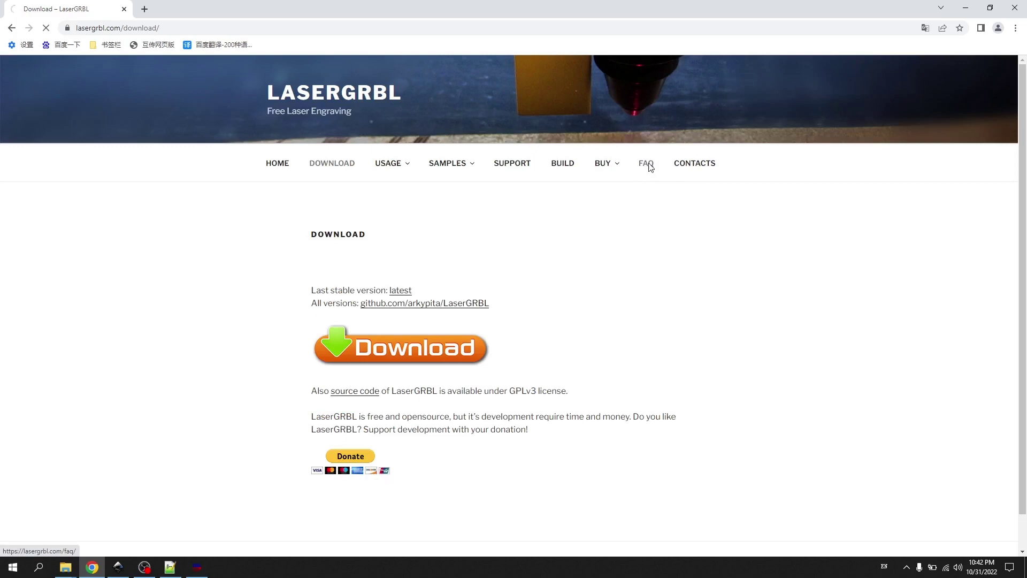
click(355, 332)
scroll(808, 281, down, 2)
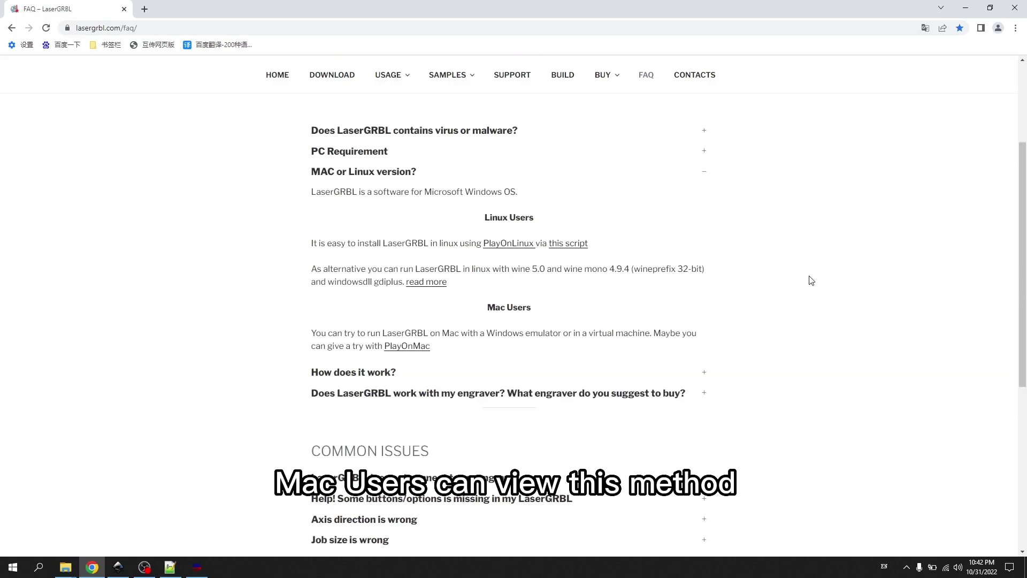
drag(311, 336, 439, 345)
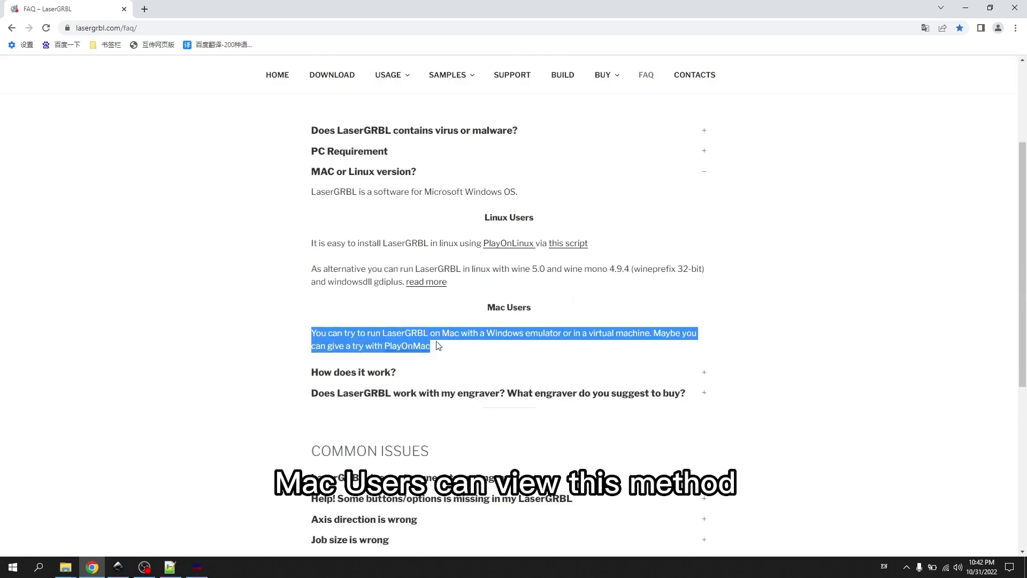